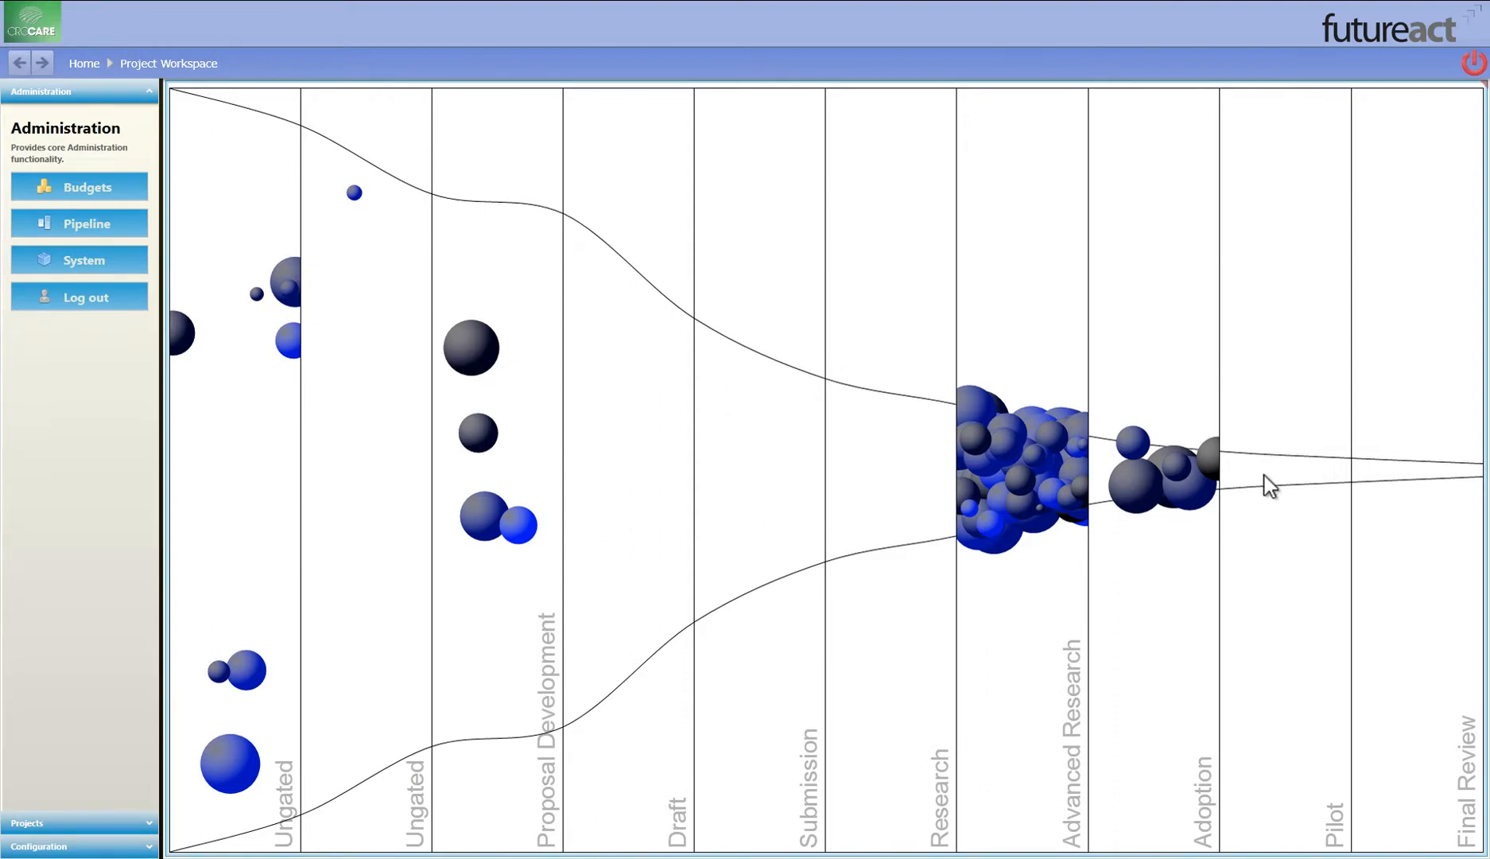
Open the 0.0.0.0.0 Test Project and review its security permissions, leaving them unchanged.
{"action": "left_click", "coordinate": [112, 816]}
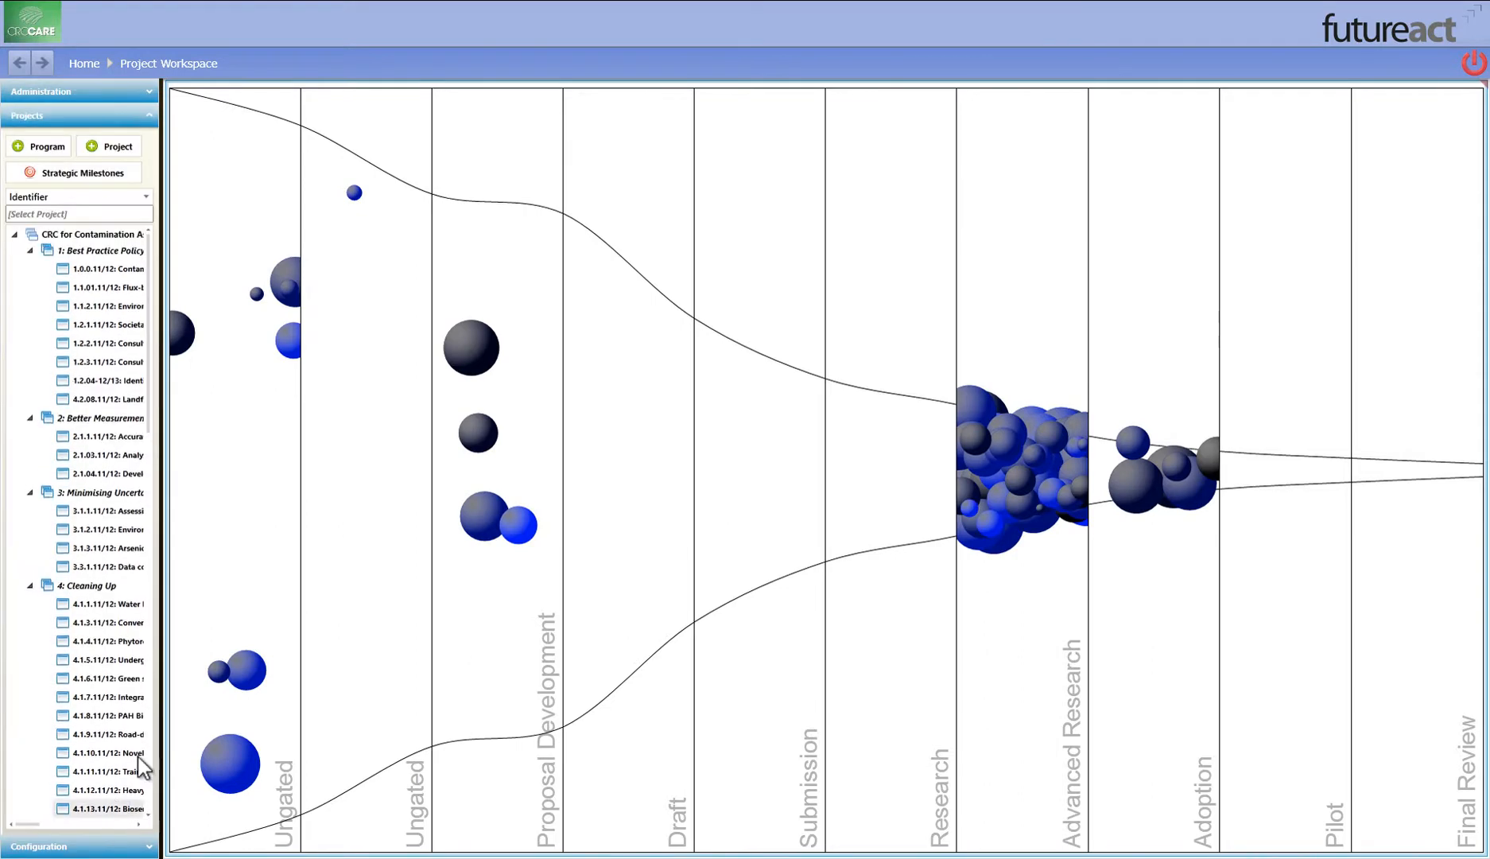
{"action": "left_click_drag", "start_coordinate": [148, 318], "coordinate": [156, 803]}
{"action": "left_click", "coordinate": [119, 792]}
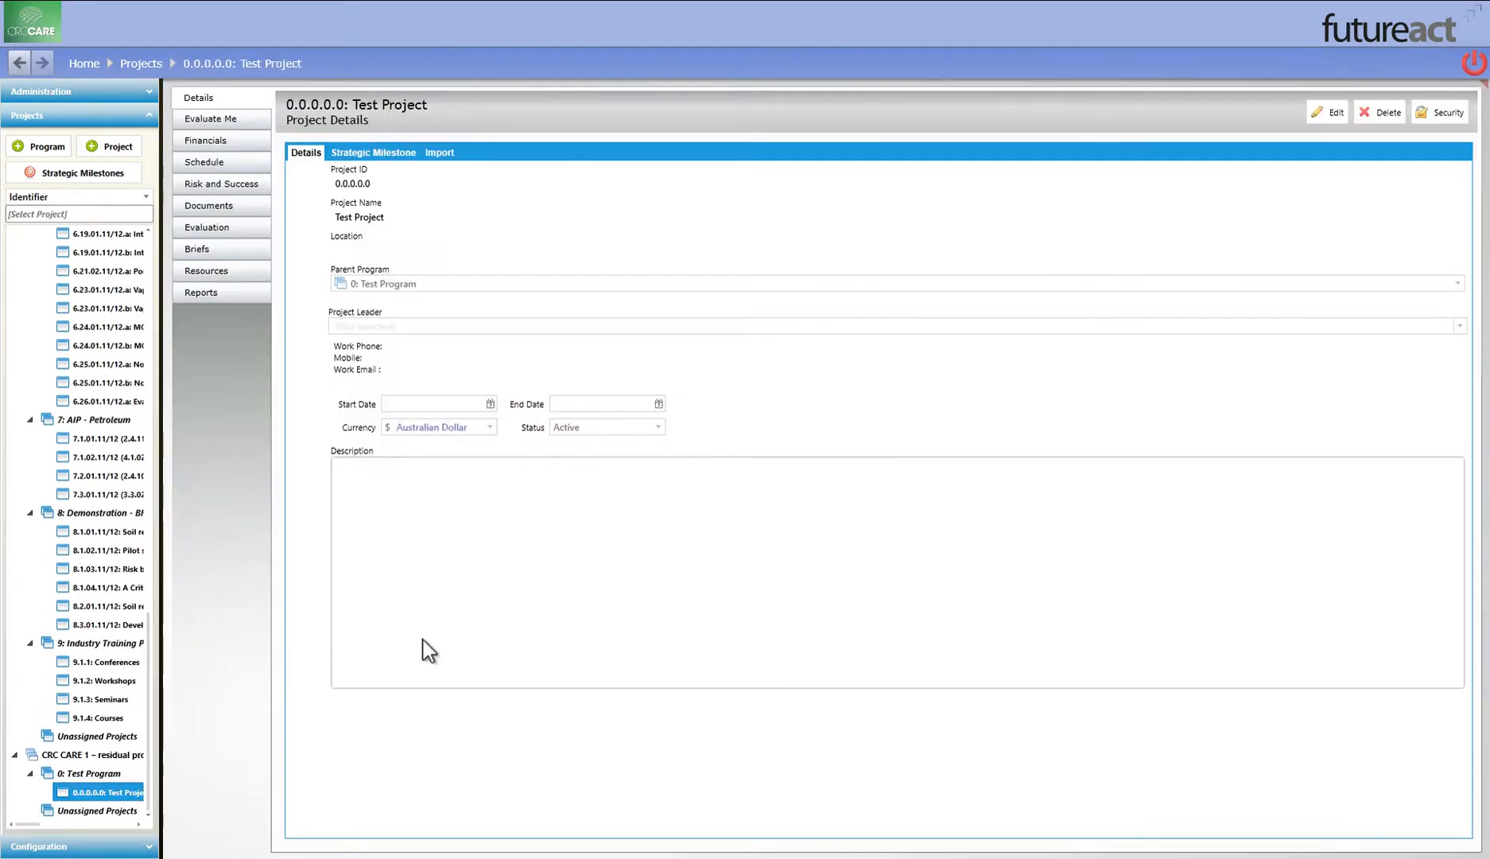
{"action": "left_click", "coordinate": [1445, 117]}
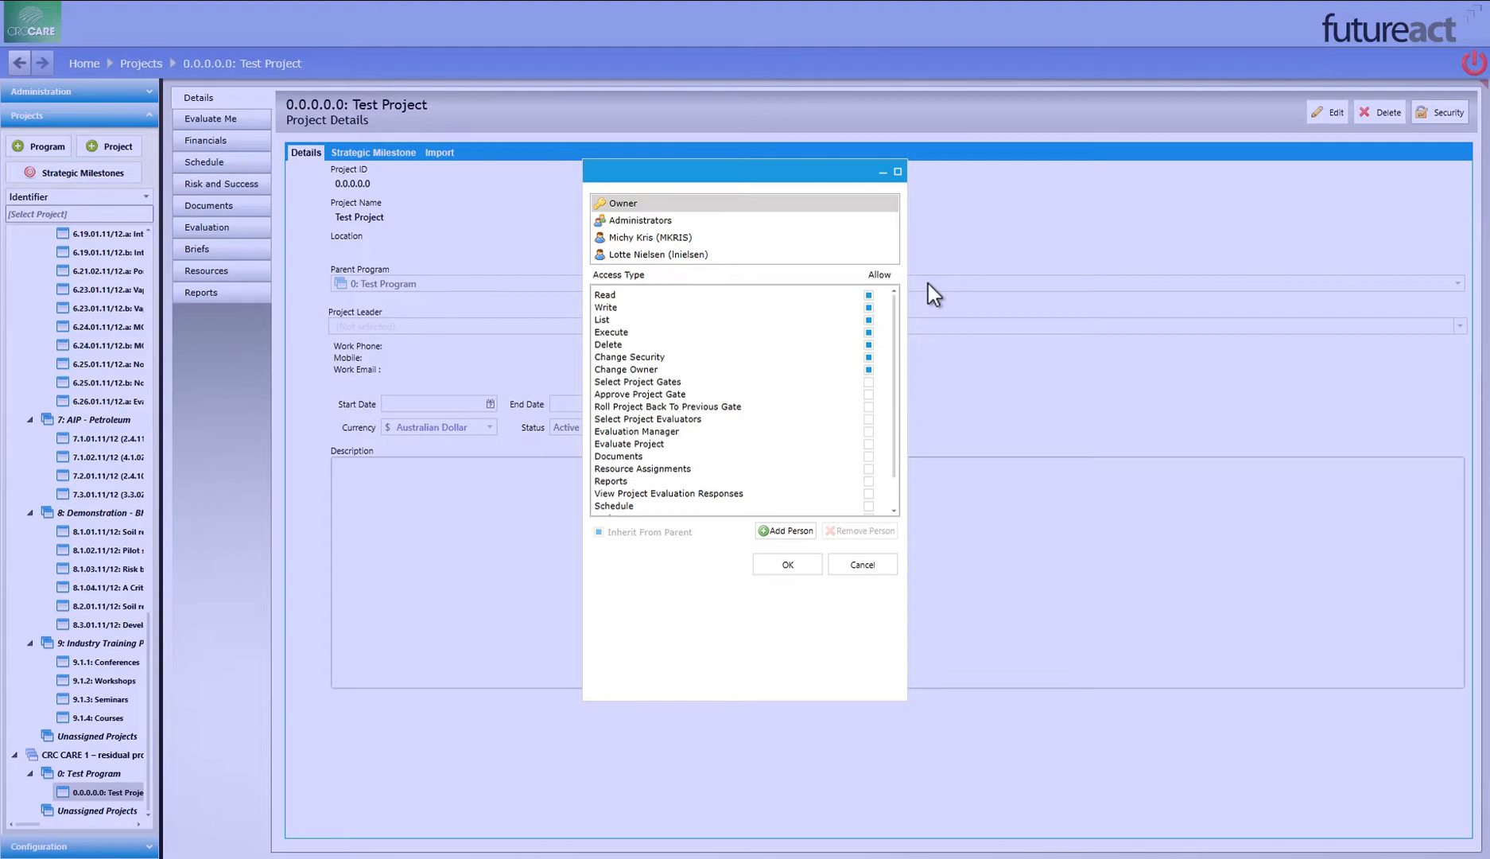
{"action": "left_click", "coordinate": [850, 569]}
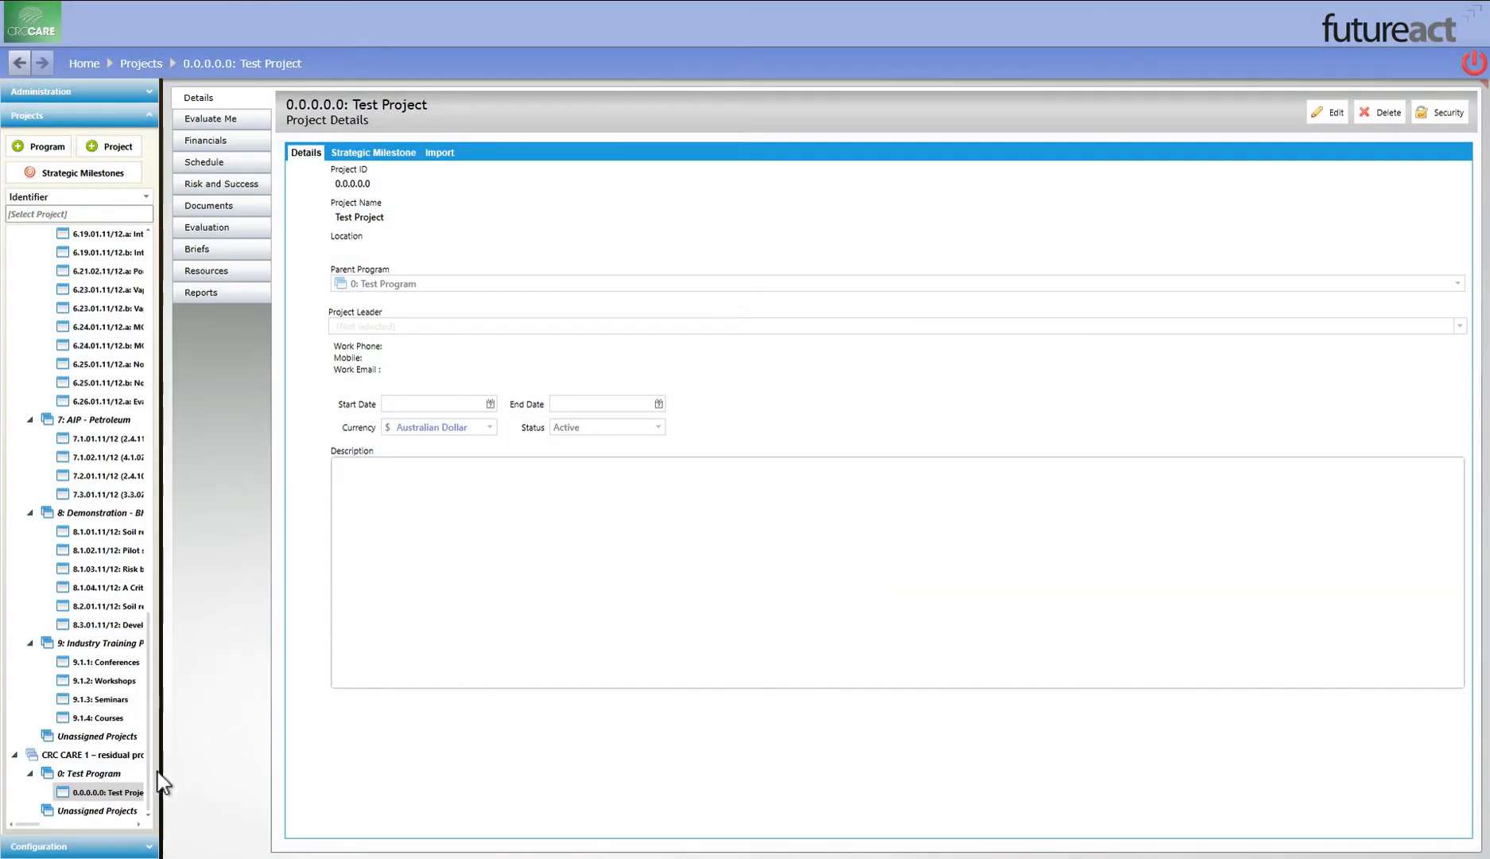
Open the parent program 0: Test Program and review its security permissions.
{"action": "left_click", "coordinate": [89, 774]}
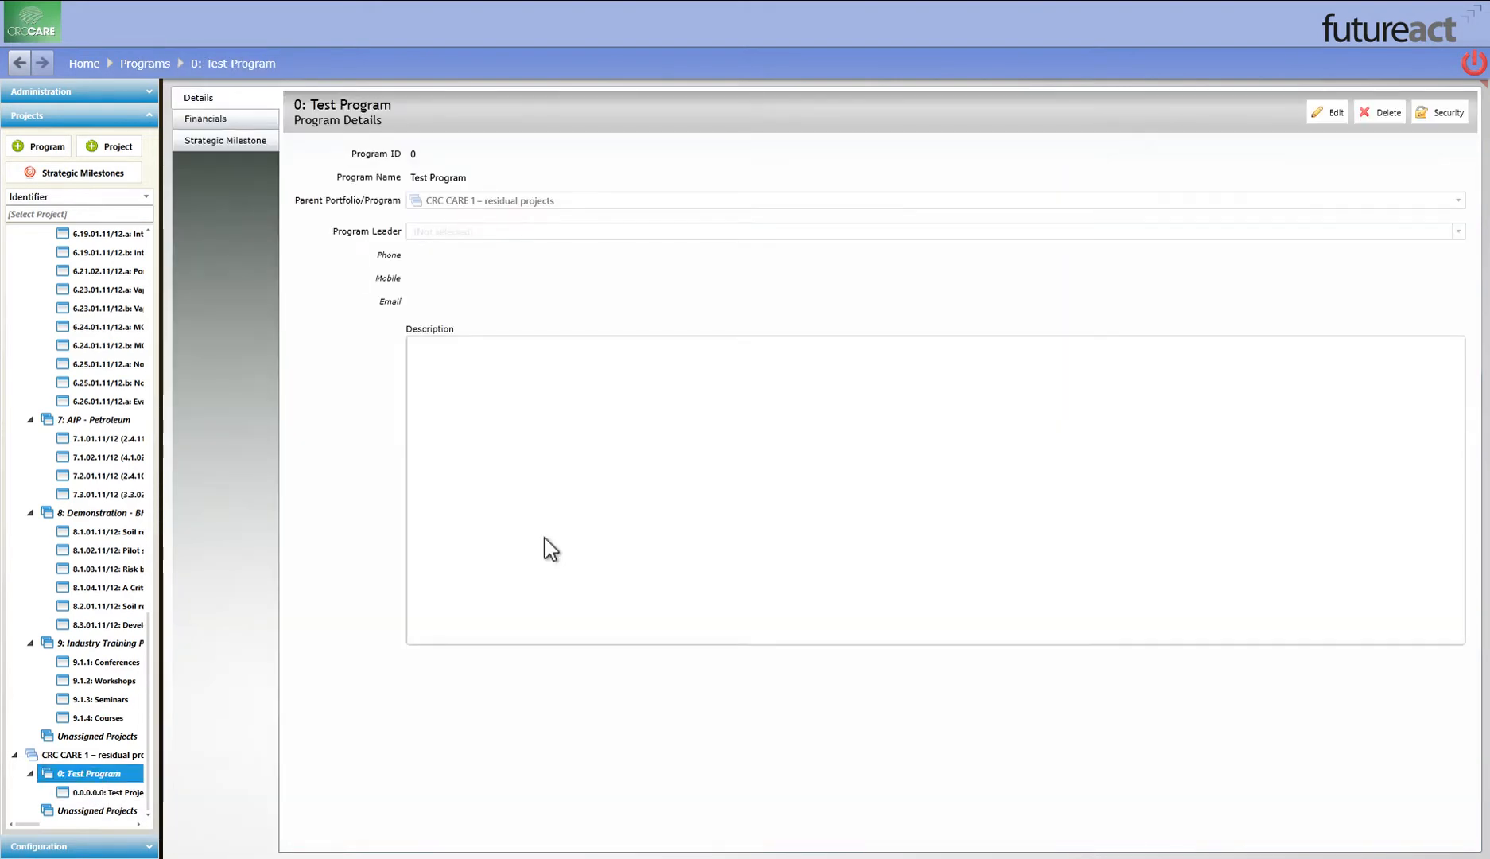
{"action": "left_click", "coordinate": [1441, 112]}
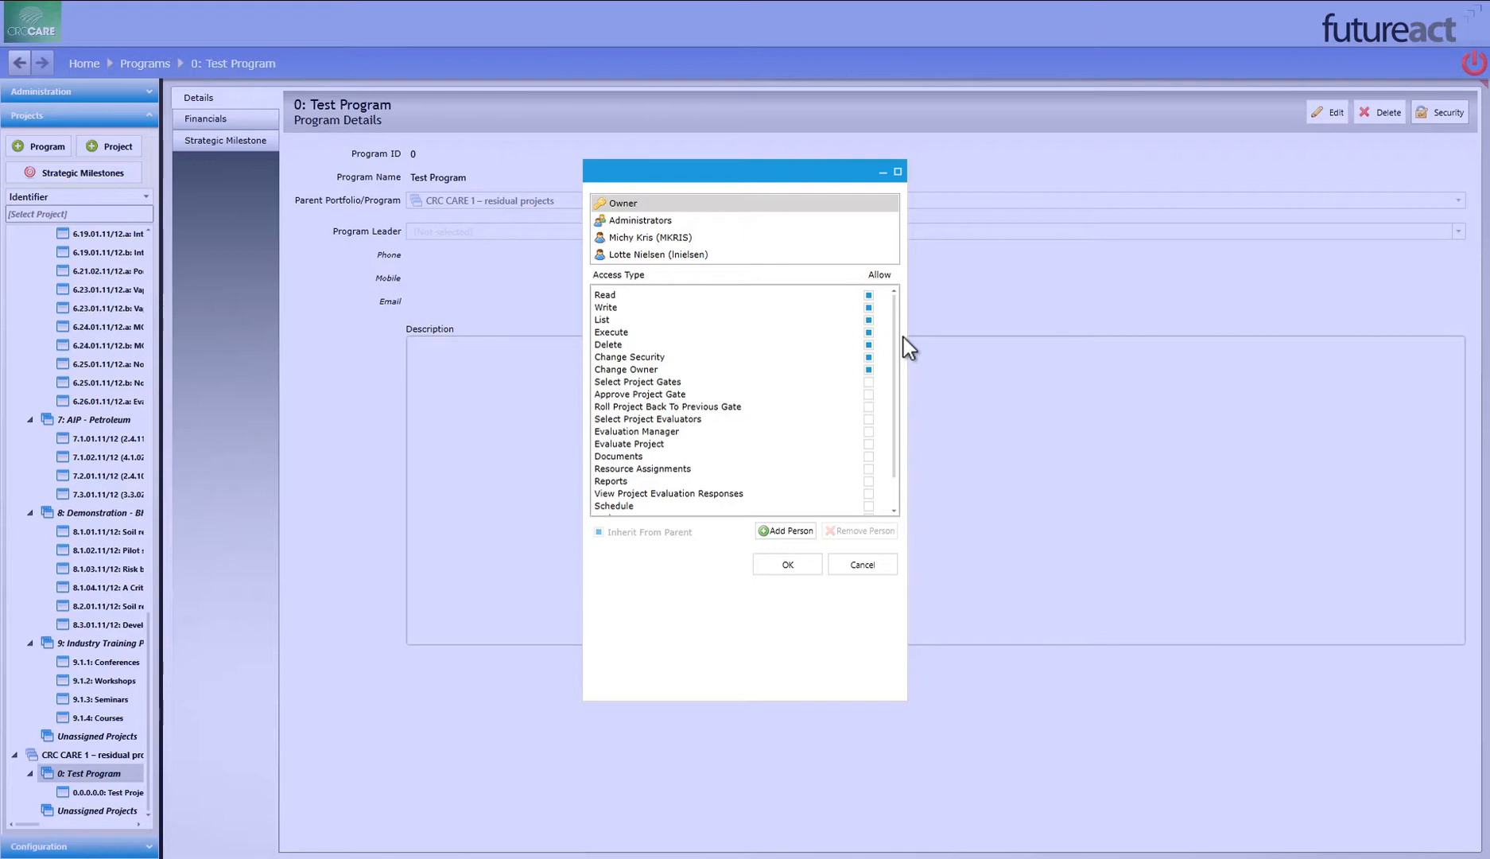
{"action": "left_click", "coordinate": [879, 568]}
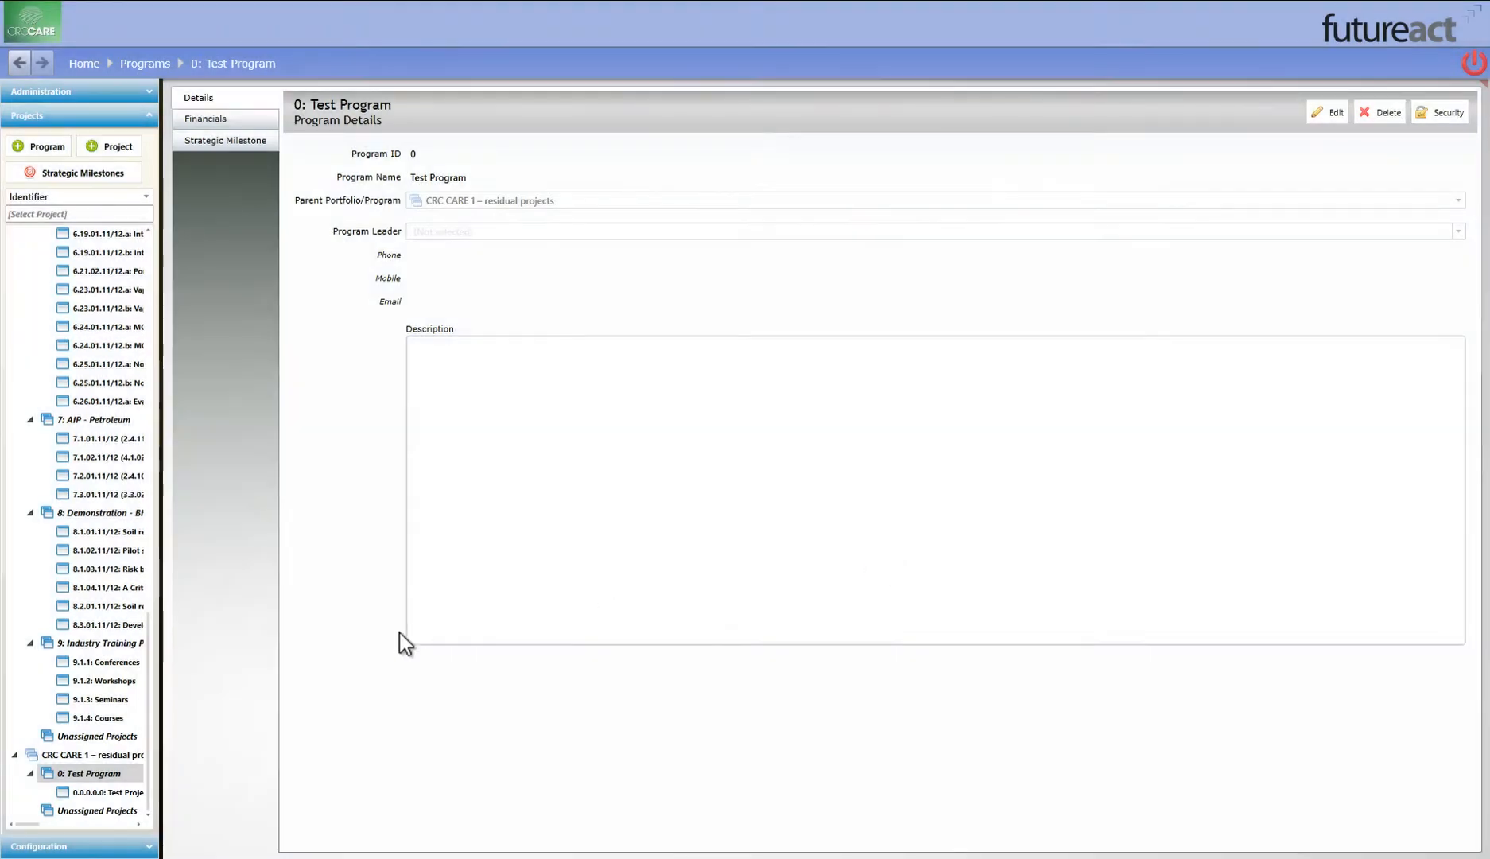
Return to the 0.0.0.0.0 Test Project and open the user and group selection for its security list.
{"action": "left_click", "coordinate": [120, 792]}
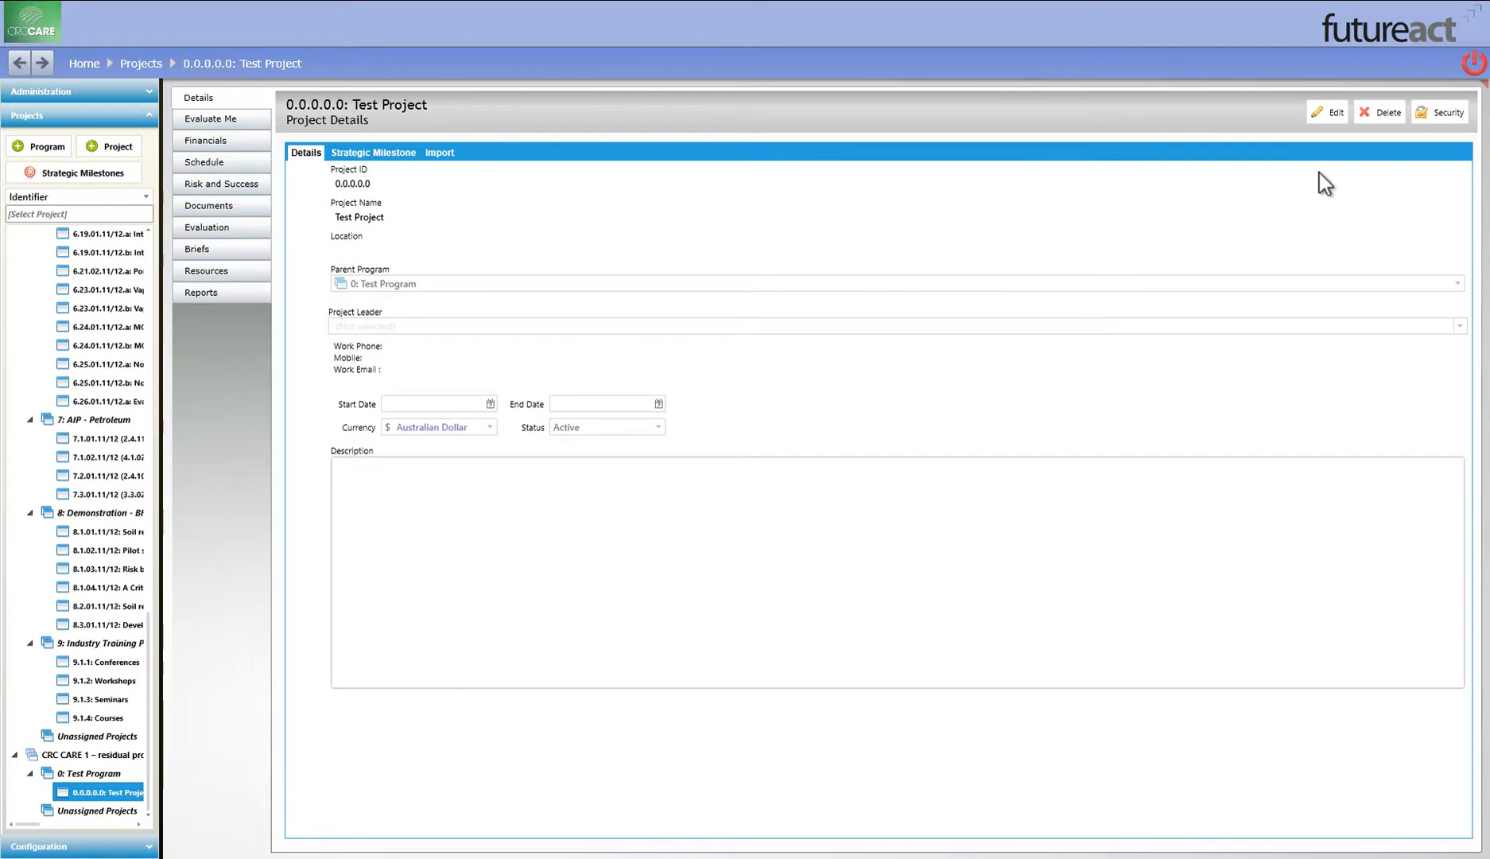
{"action": "left_click", "coordinate": [1439, 113]}
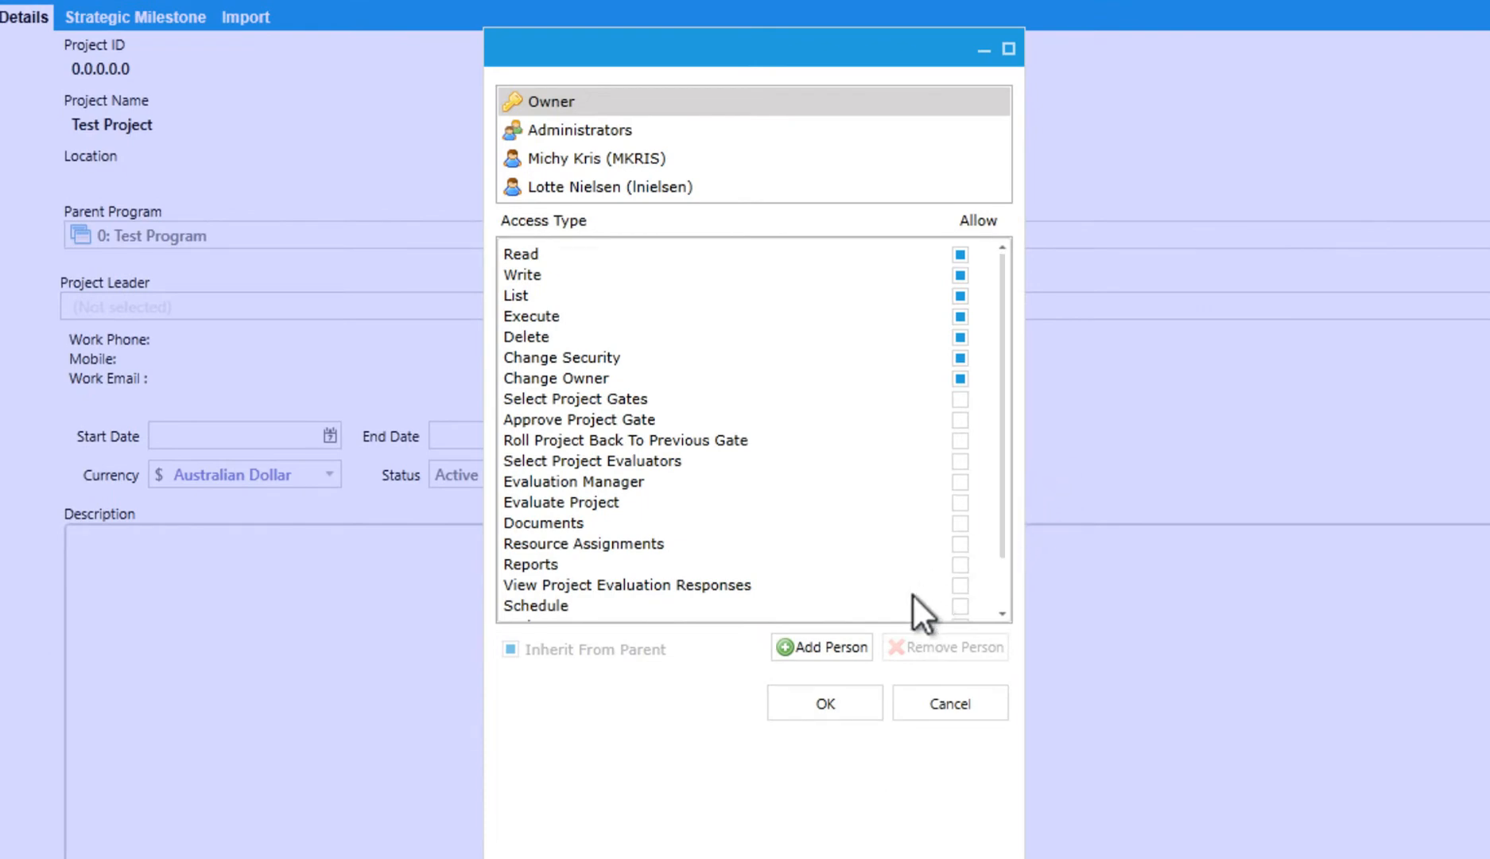
{"action": "left_click", "coordinate": [849, 646]}
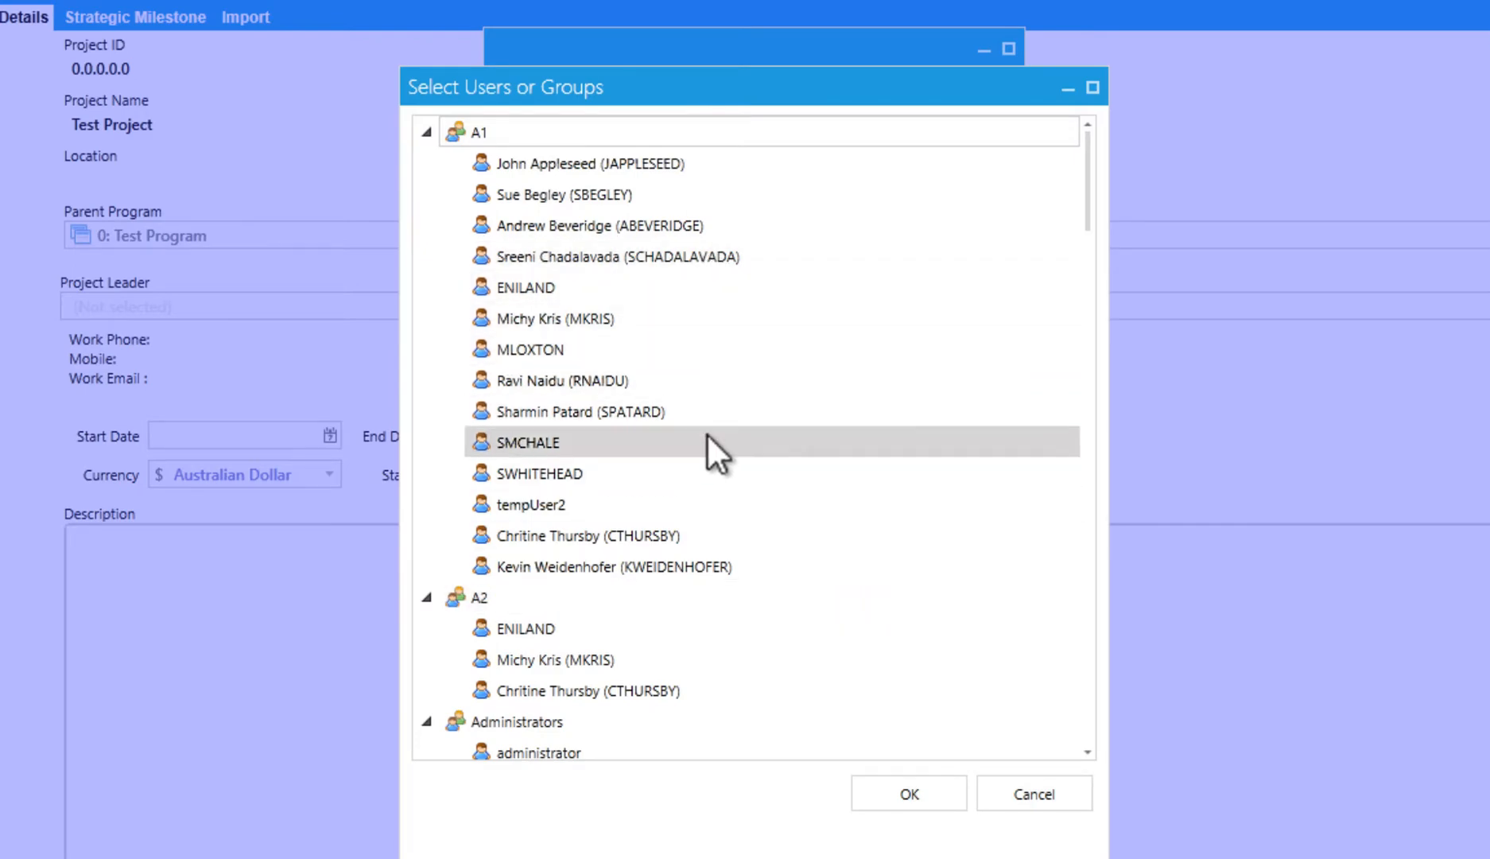
Try selecting several separate members of the PM1 group and a continuous range of its members.
{"action": "scroll", "coordinate": [707, 445], "scroll_direction": "down", "scroll_amount": 6}
{"action": "scroll", "coordinate": [706, 434], "scroll_direction": "down", "scroll_amount": 7}
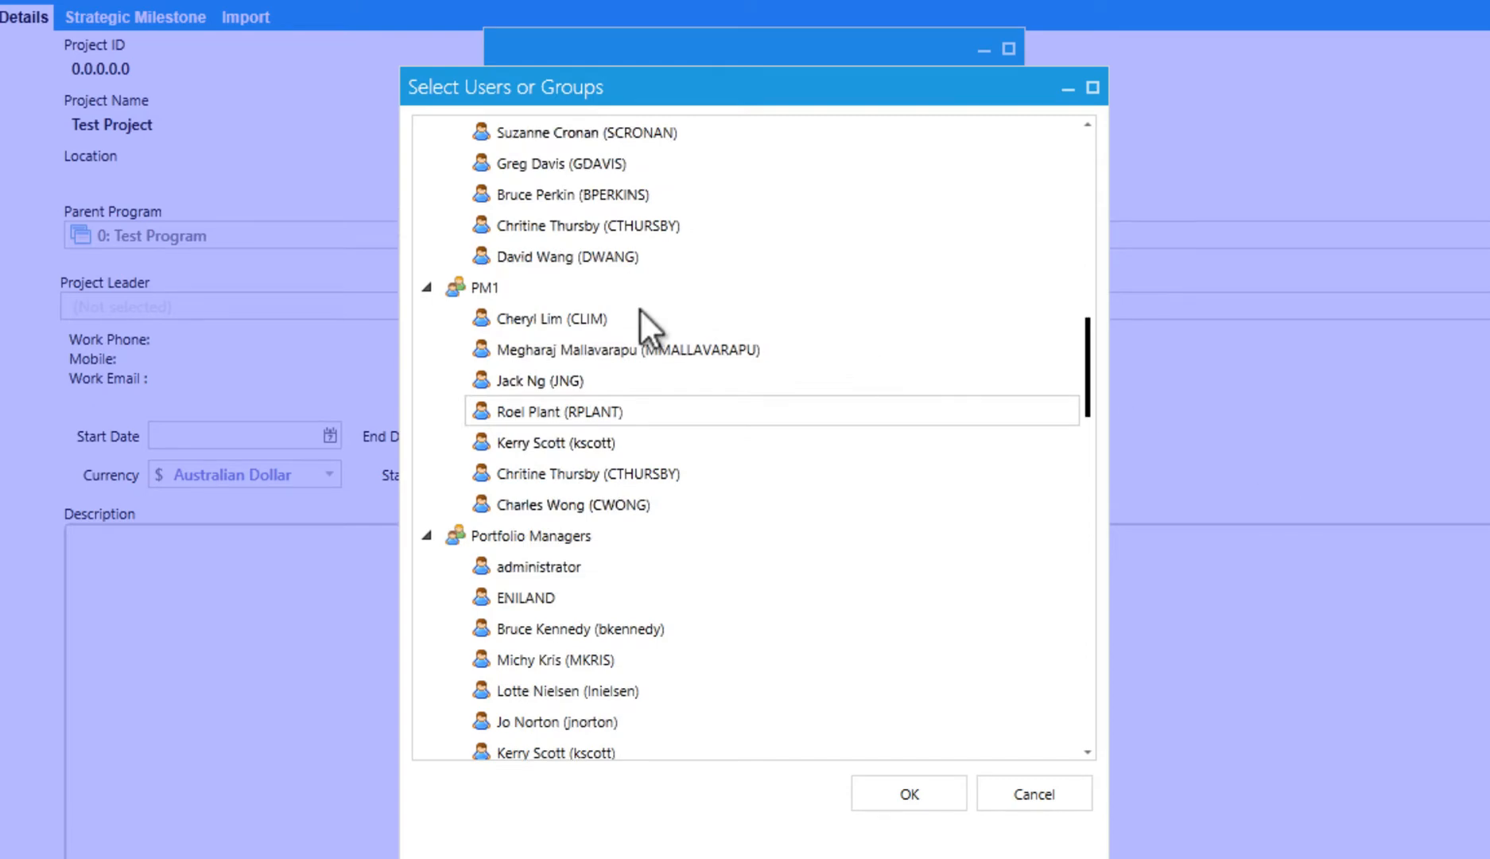
{"action": "left_click", "coordinate": [604, 318]}
{"action": "left_click", "coordinate": [572, 380], "text": "ctrl"}
{"action": "left_click", "coordinate": [577, 409], "text": "ctrl"}
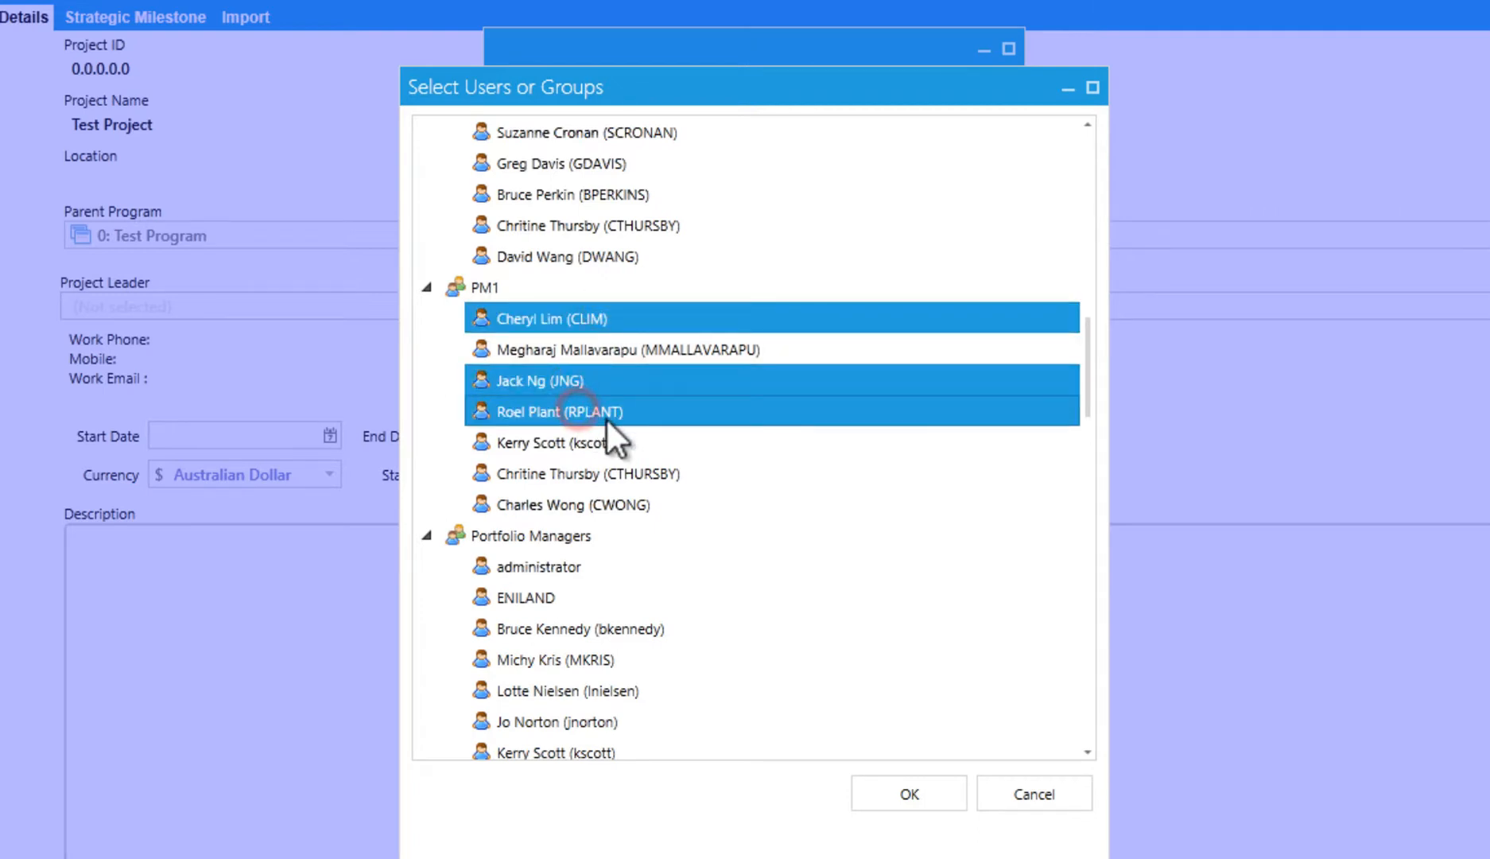
{"action": "left_click", "coordinate": [676, 504]}
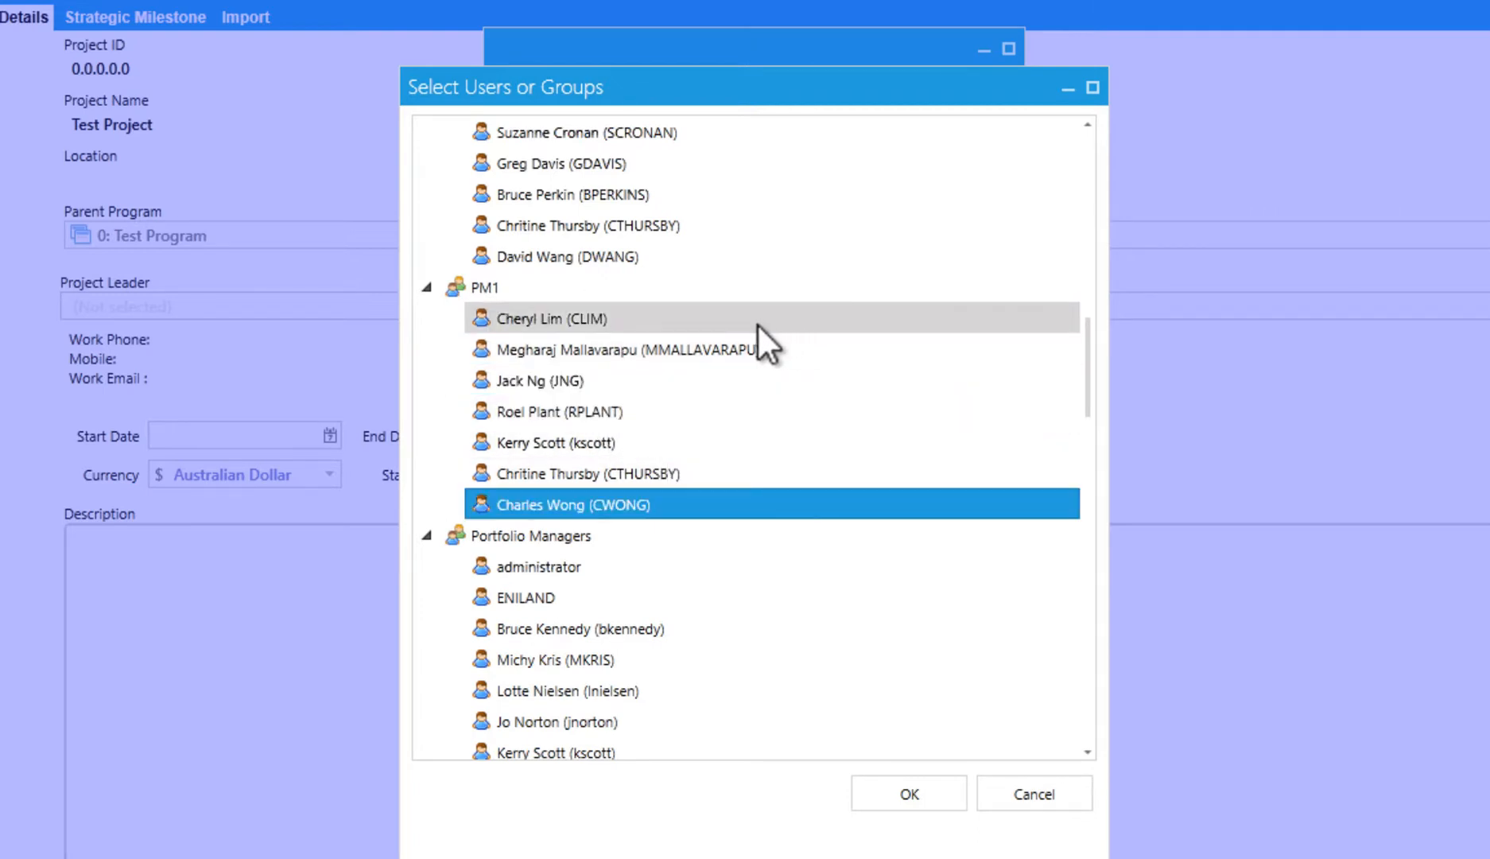
{"action": "left_click", "coordinate": [756, 321], "text": "shift"}
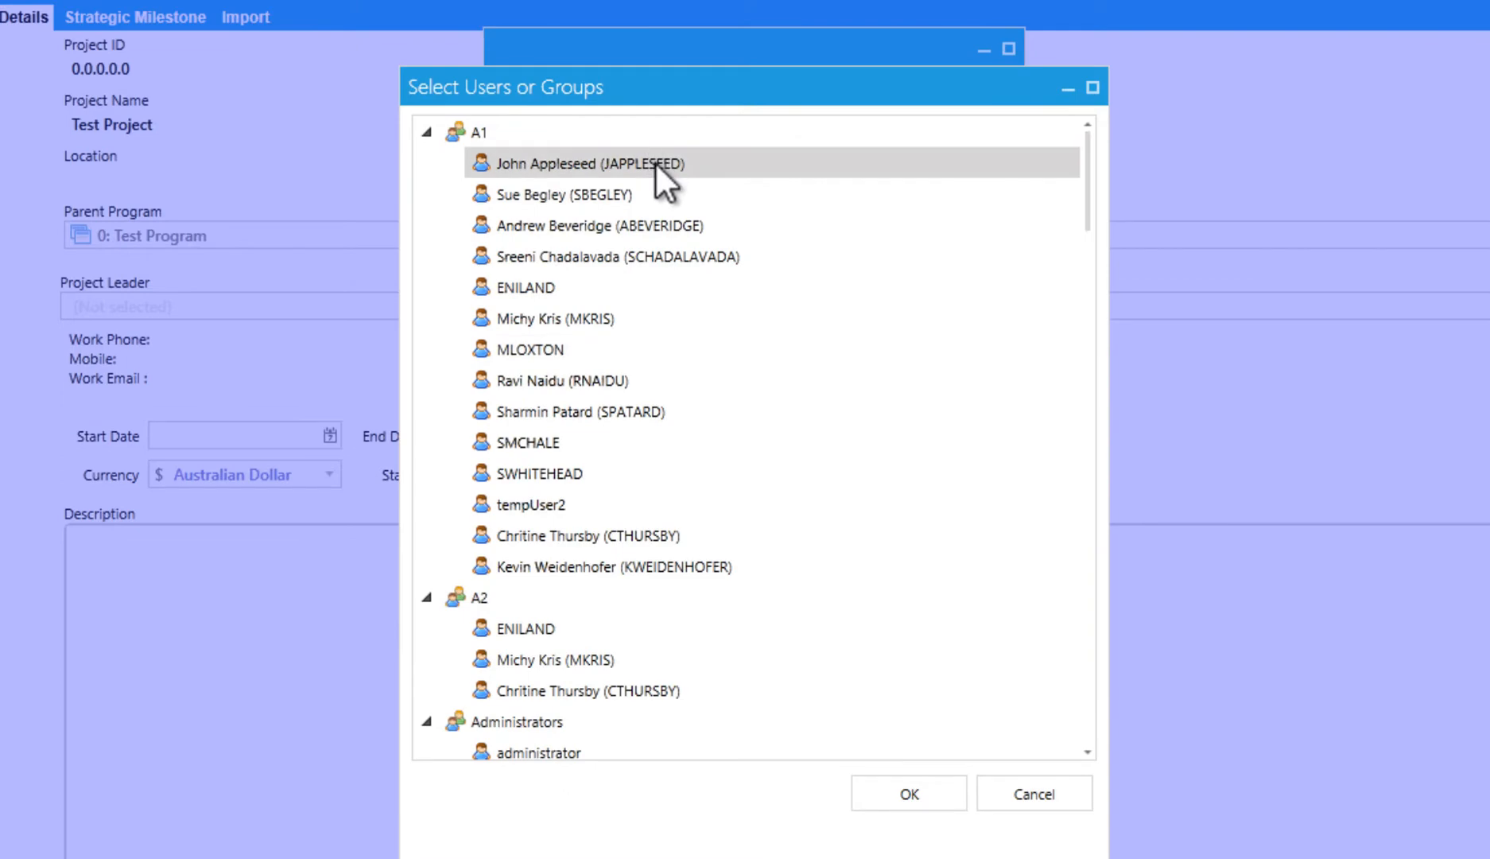
Add the first user of group A1 to the project's security list and allow Read, Write, List and Execute.
{"action": "left_click", "coordinate": [655, 163]}
{"action": "left_click", "coordinate": [909, 793]}
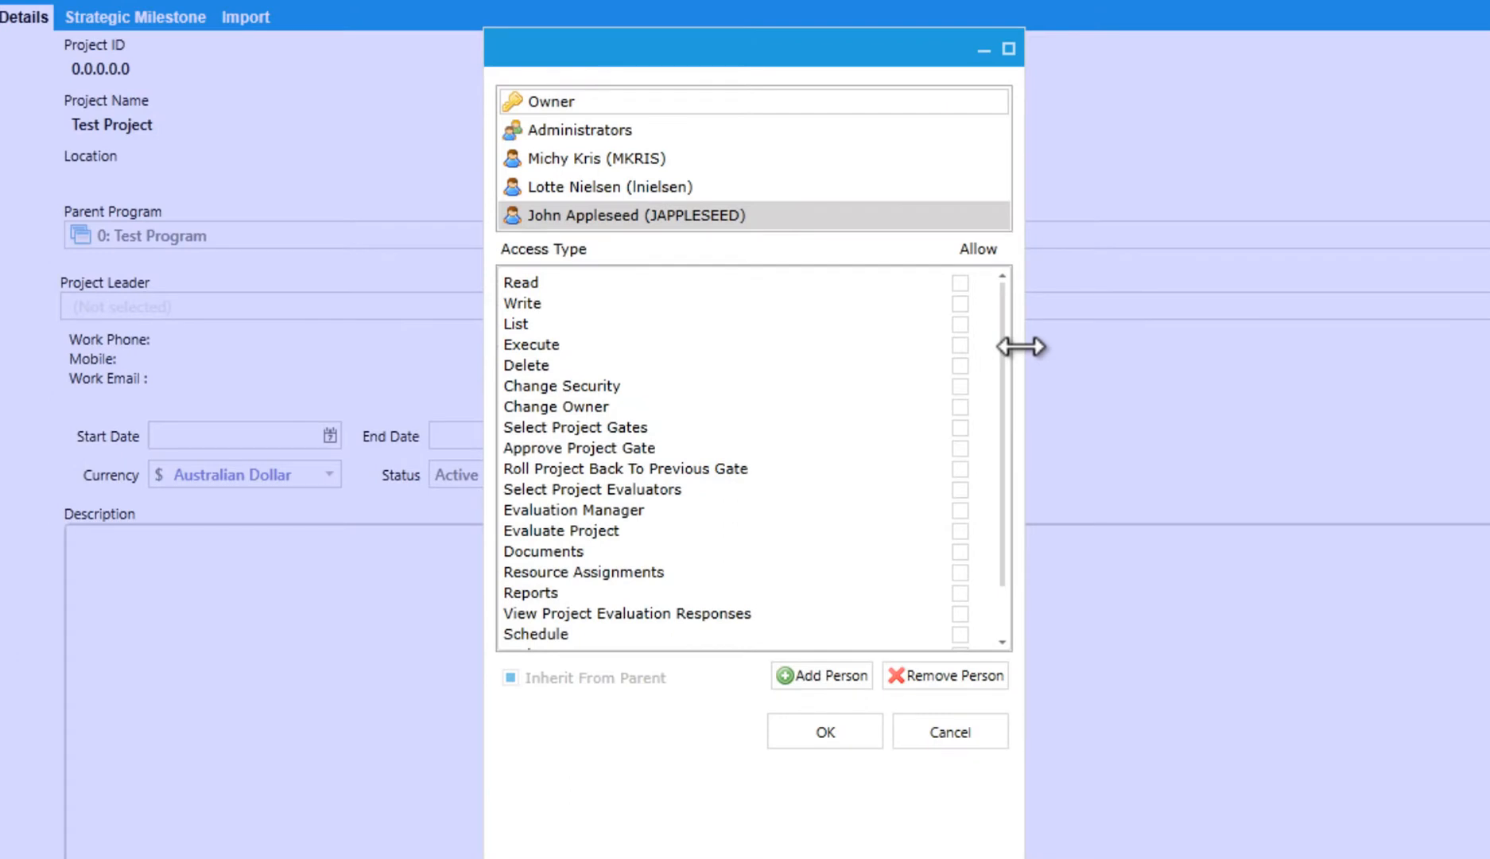
{"action": "left_click", "coordinate": [960, 283]}
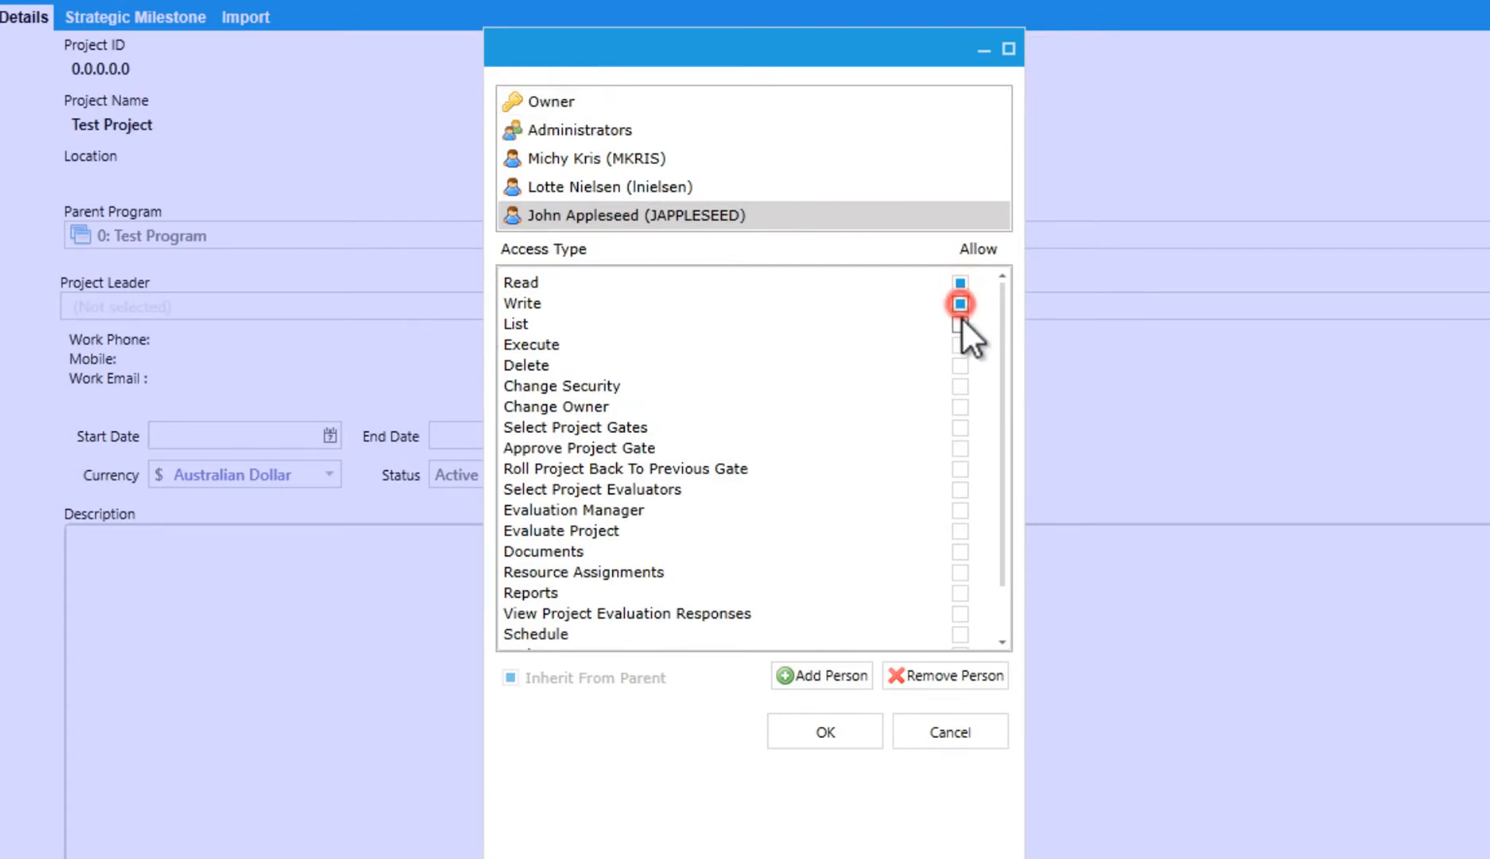
{"action": "left_click", "coordinate": [960, 344]}
Allow the added user Evaluate Project, Documents, Reports, Schedule, Budget and Brief access, and save the project's security settings.
{"action": "scroll", "coordinate": [1004, 509], "scroll_direction": "down", "scroll_amount": 1}
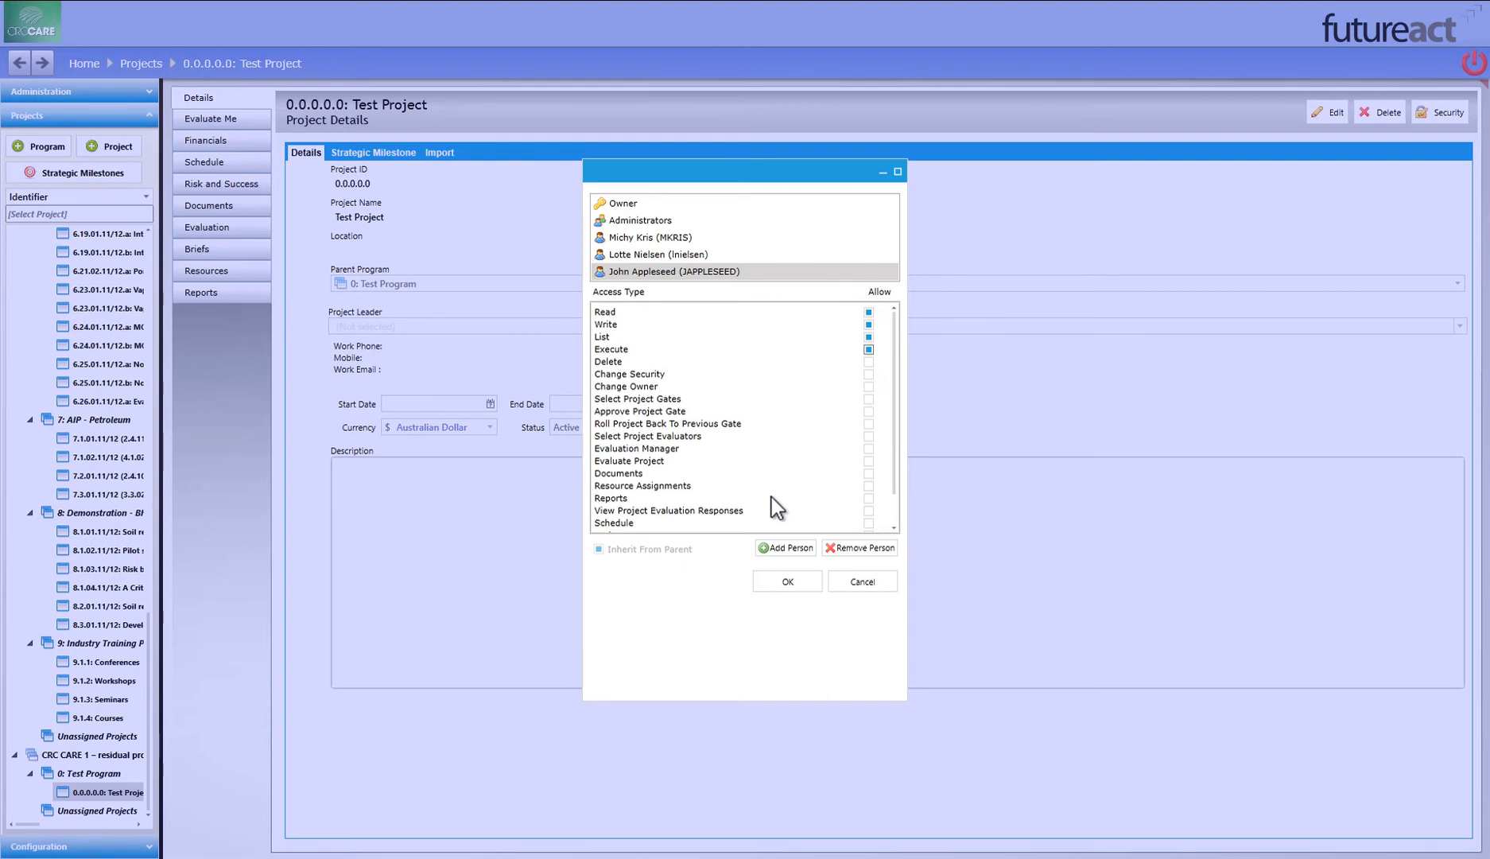
{"action": "left_click", "coordinate": [869, 462]}
{"action": "left_click", "coordinate": [869, 474]}
{"action": "left_click", "coordinate": [868, 499]}
{"action": "left_click", "coordinate": [869, 523]}
{"action": "left_click", "coordinate": [868, 499]}
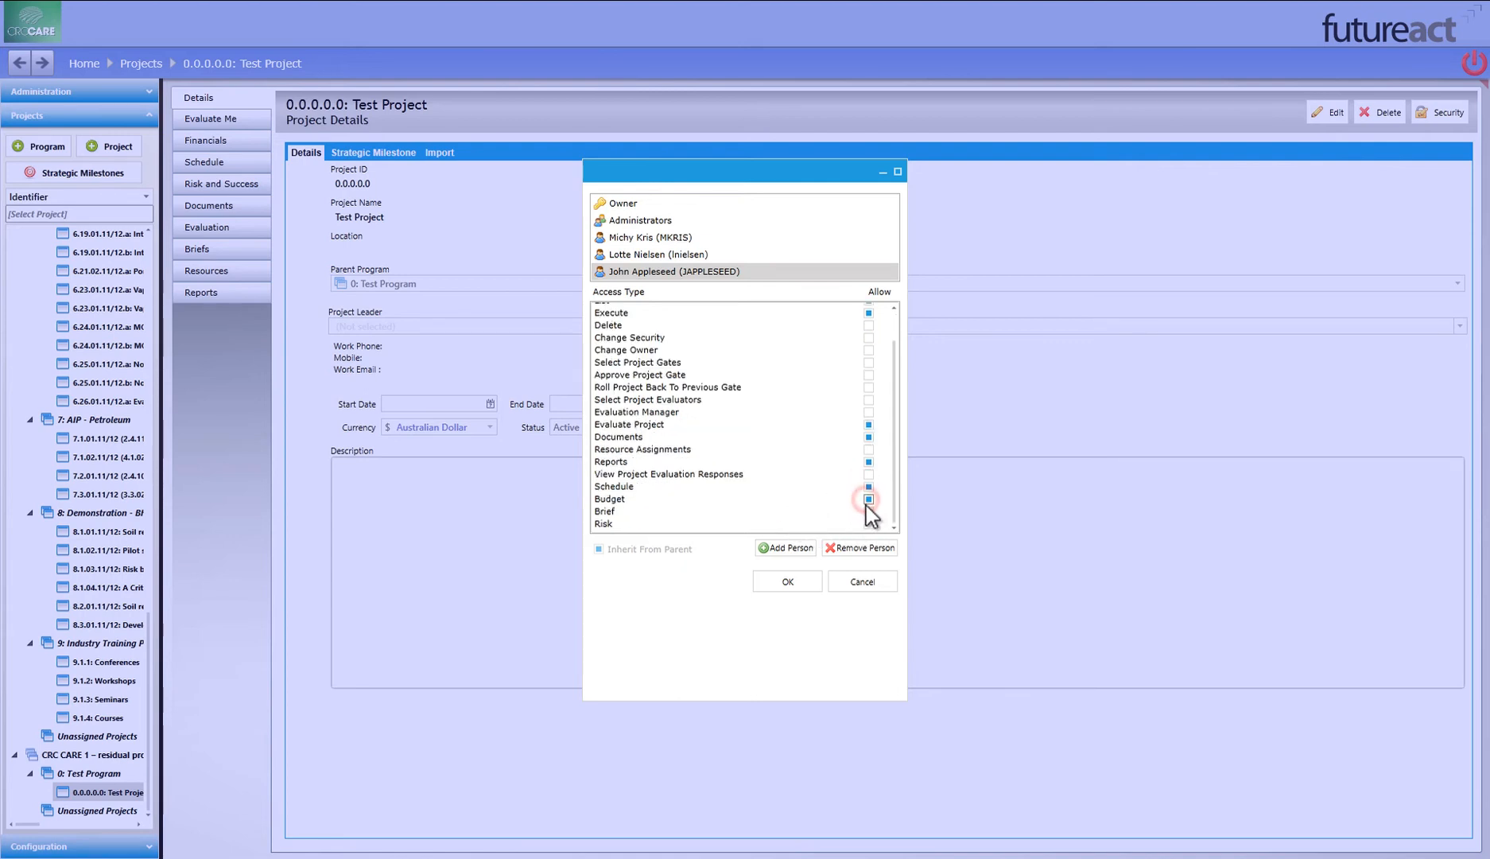
{"action": "left_click", "coordinate": [868, 511]}
{"action": "left_click", "coordinate": [785, 582]}
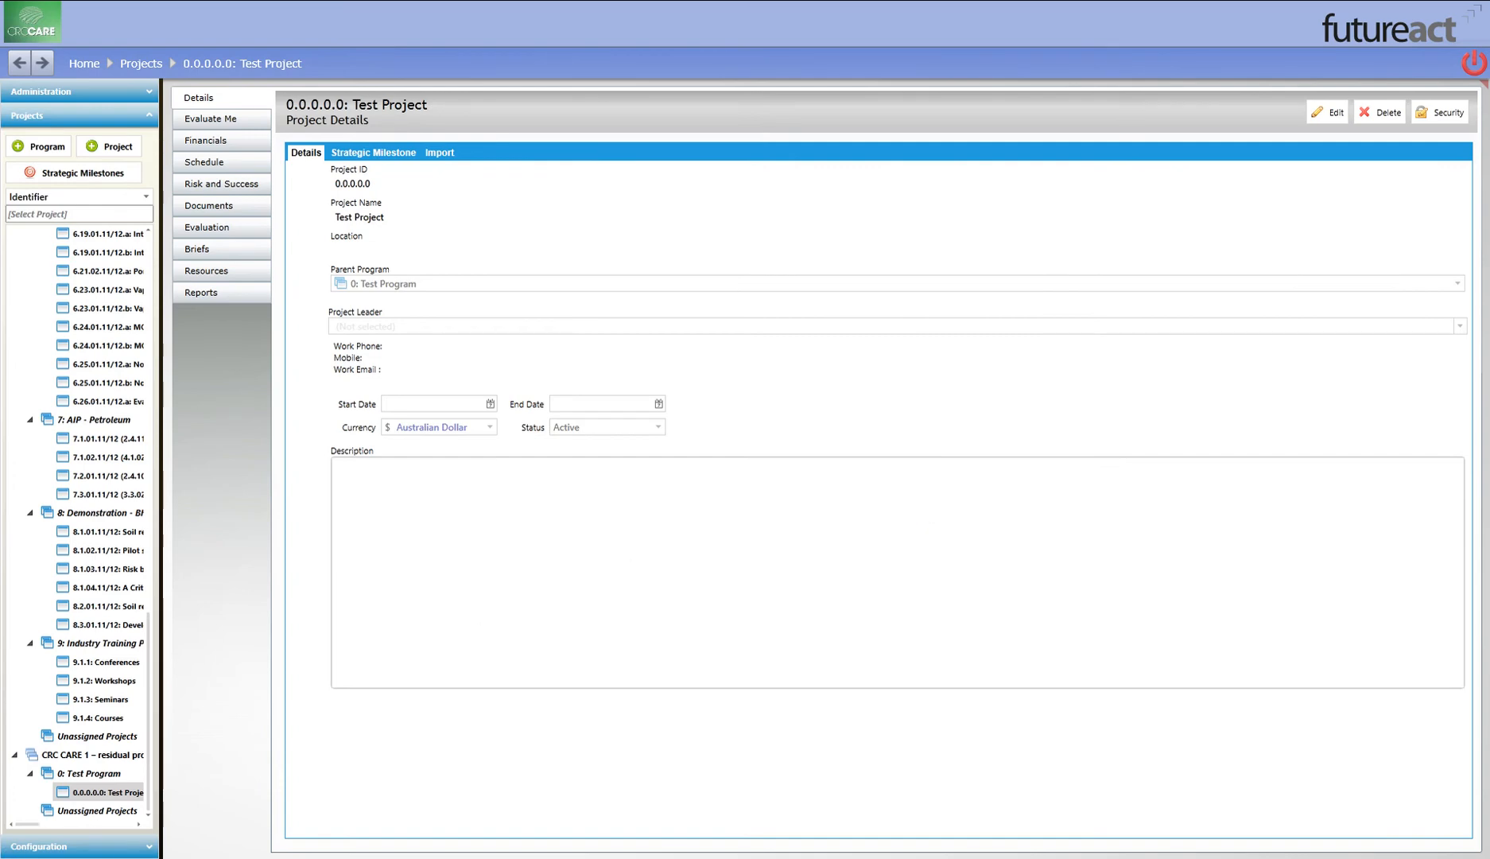
Open the User Management configuration and look through the list of users and their groups.
{"action": "left_click", "coordinate": [35, 846]}
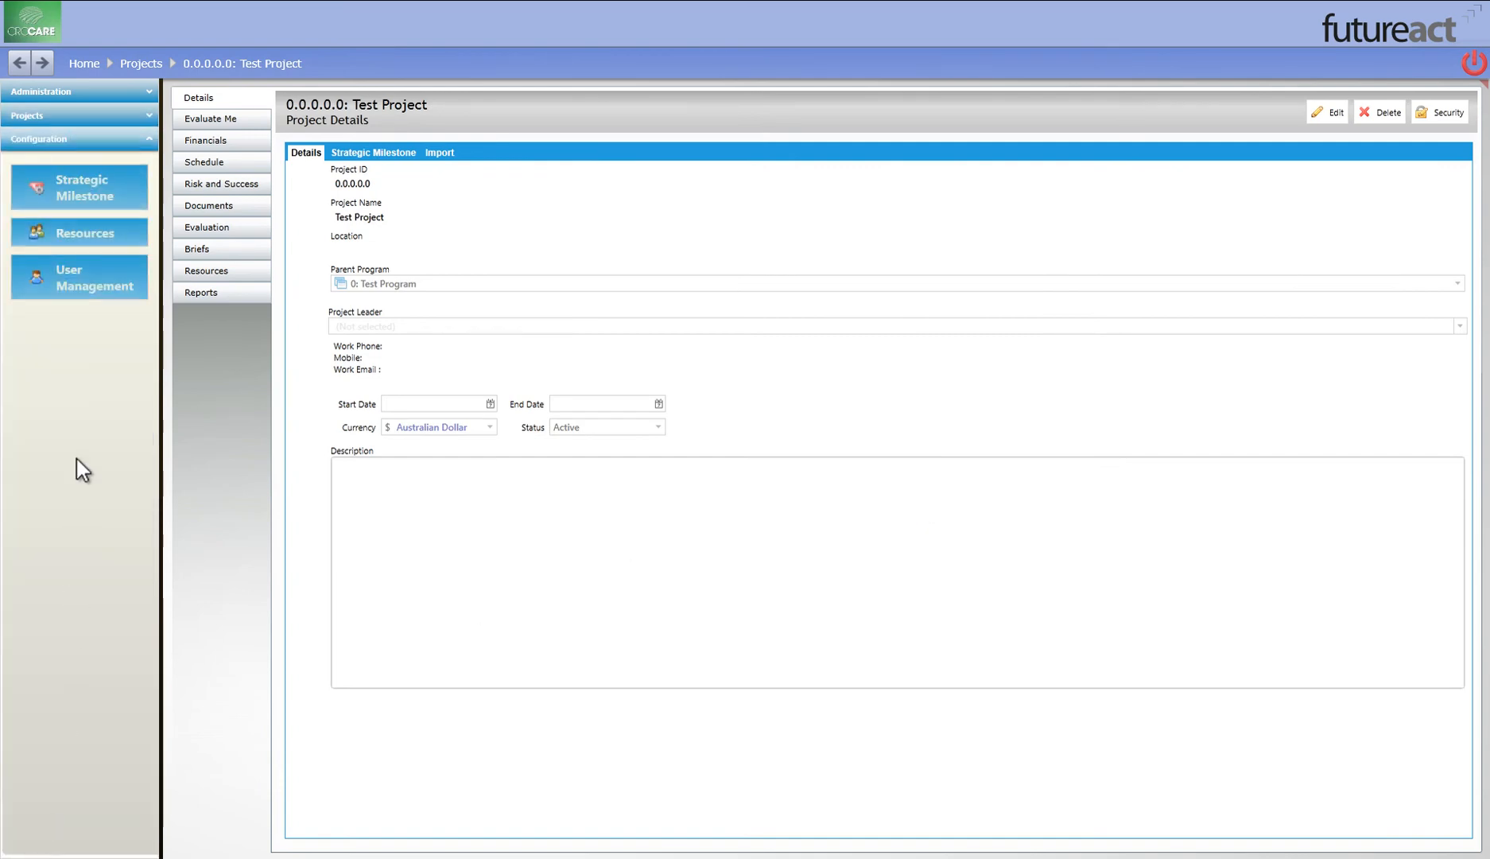
{"action": "left_click", "coordinate": [95, 296]}
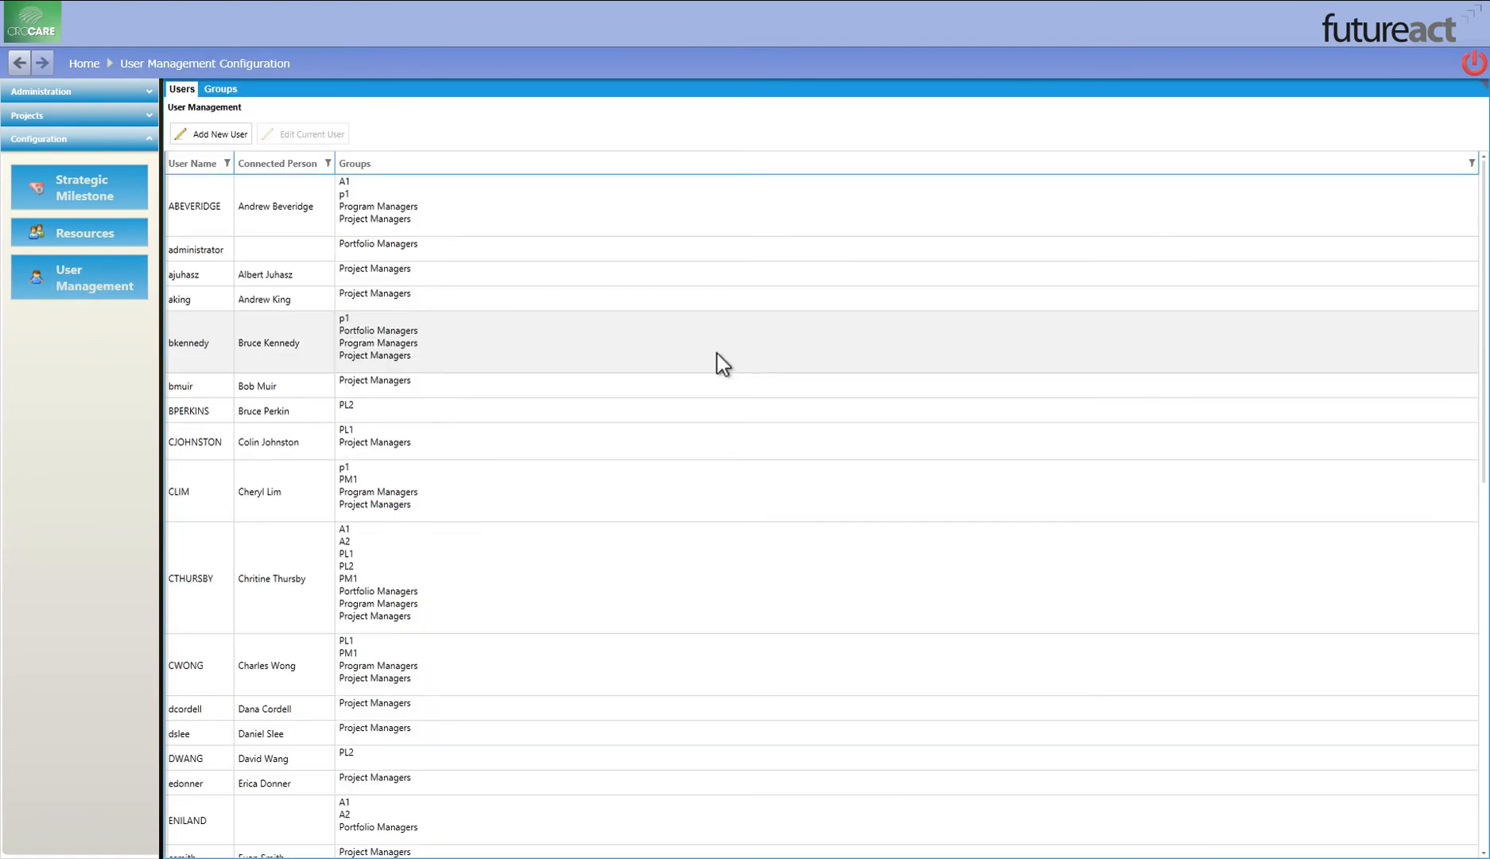
{"action": "scroll", "coordinate": [721, 364], "scroll_direction": "down", "scroll_amount": 5}
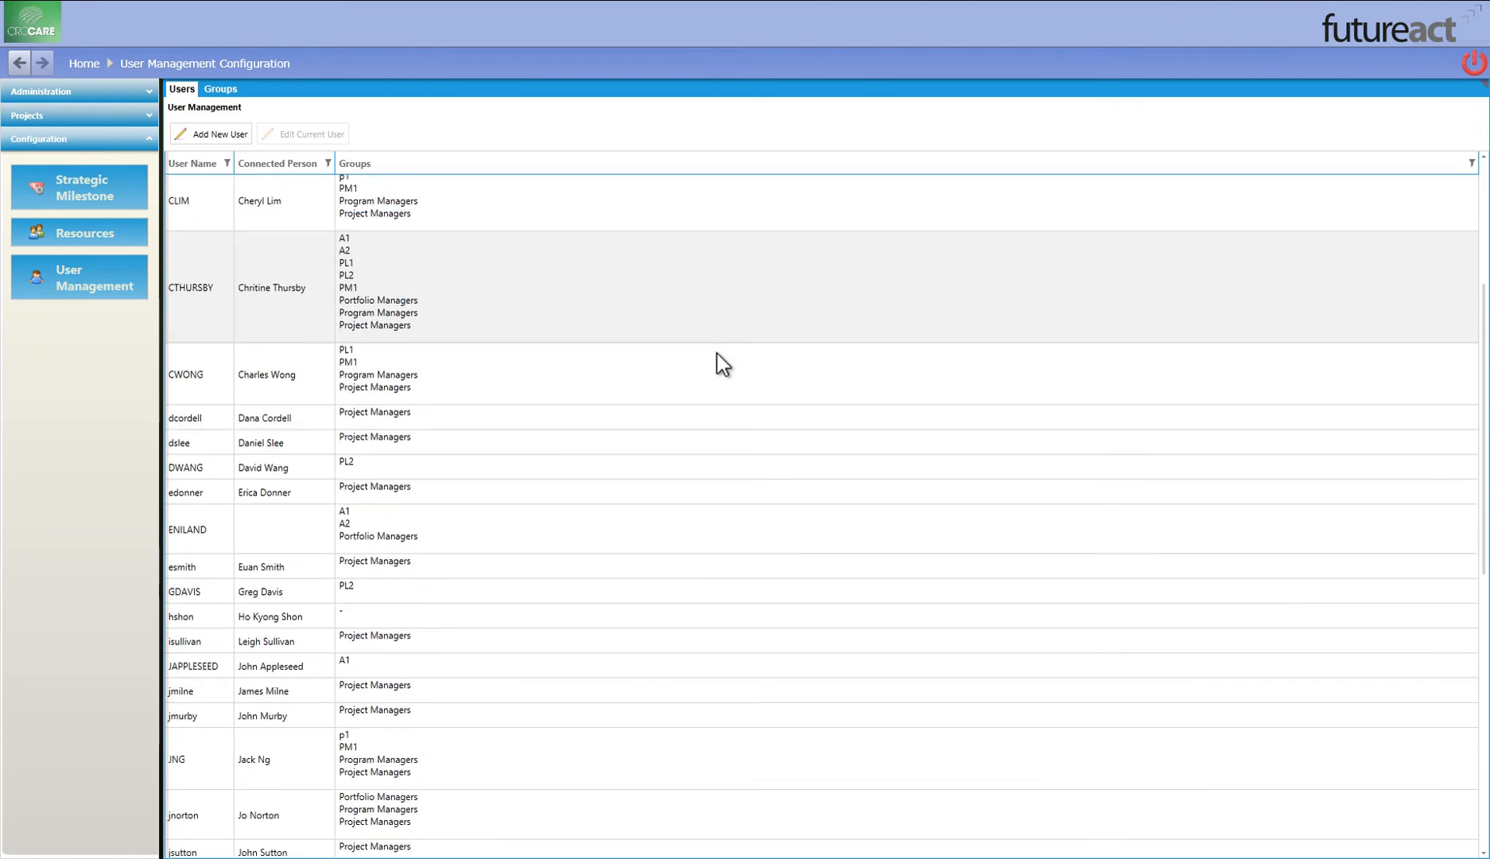
{"action": "scroll", "coordinate": [722, 364], "scroll_direction": "up", "scroll_amount": 4}
{"action": "scroll", "coordinate": [722, 364], "scroll_direction": "up", "scroll_amount": 1}
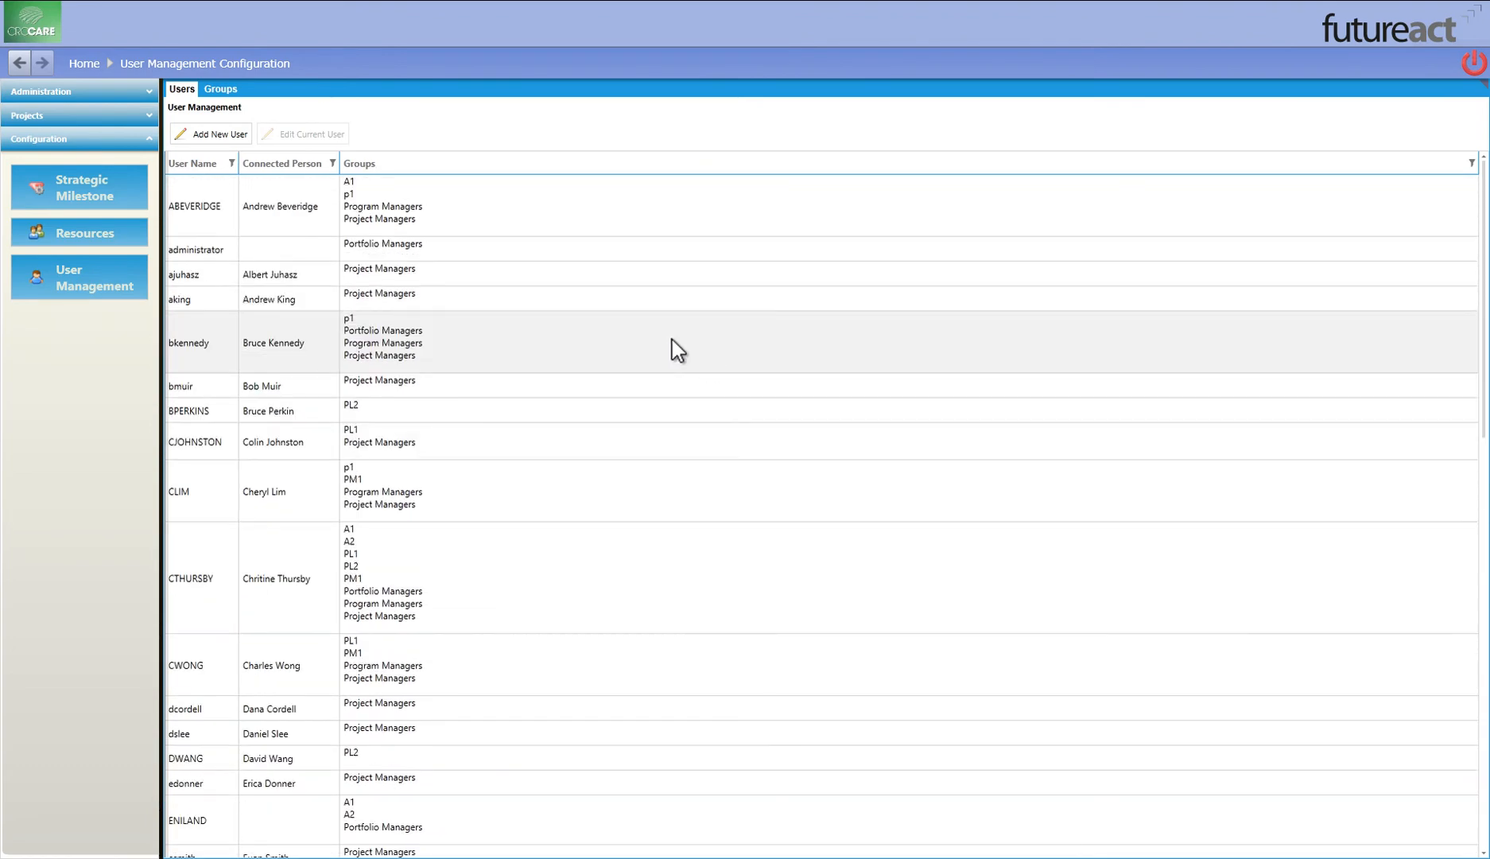
Sort the user list by connected person, by groups and finally by user name.
{"action": "left_click", "coordinate": [267, 166]}
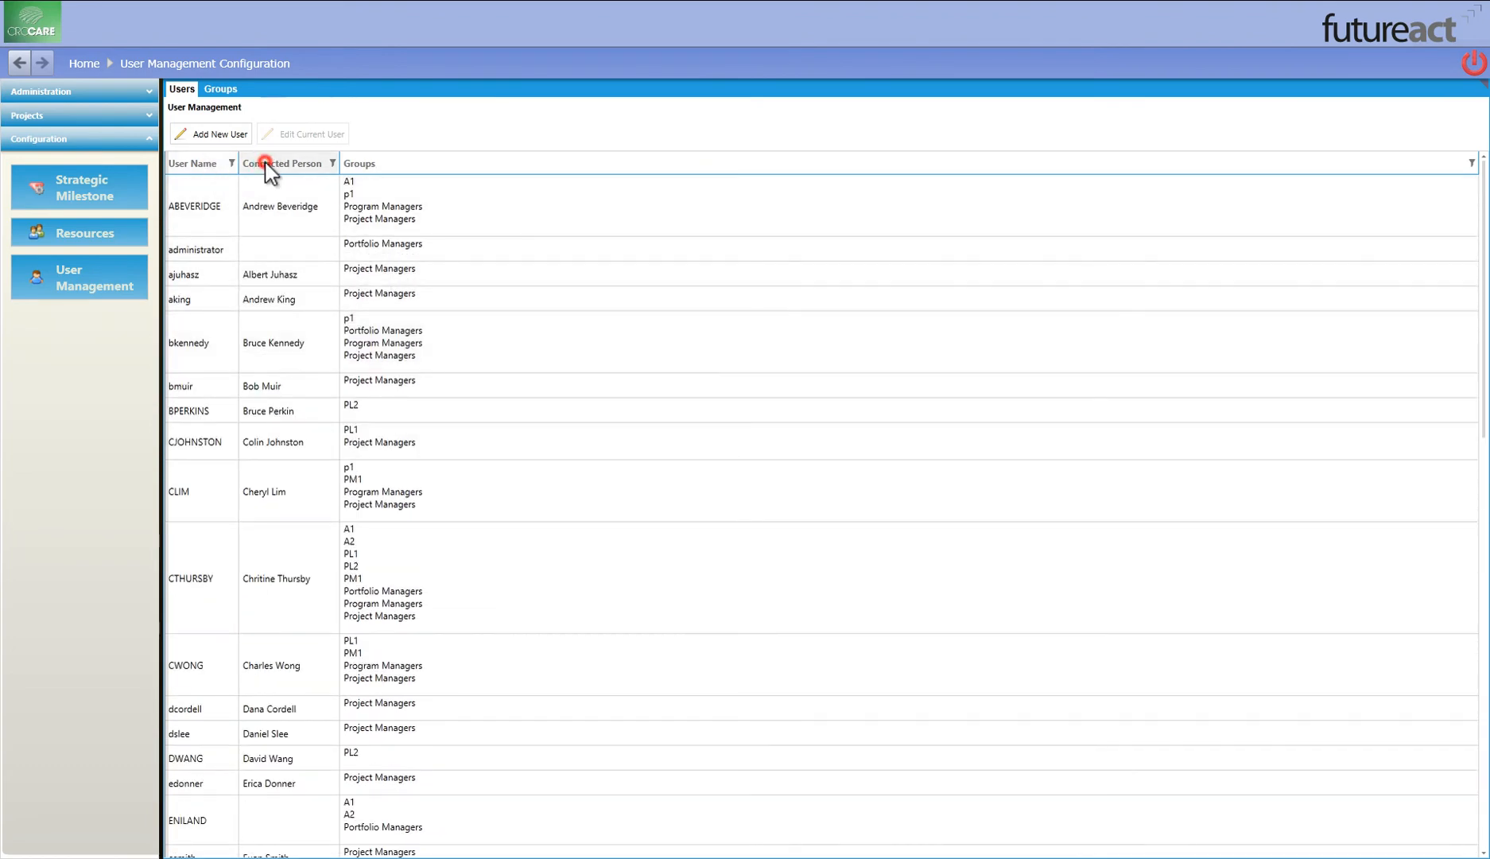
{"action": "left_click", "coordinate": [386, 167]}
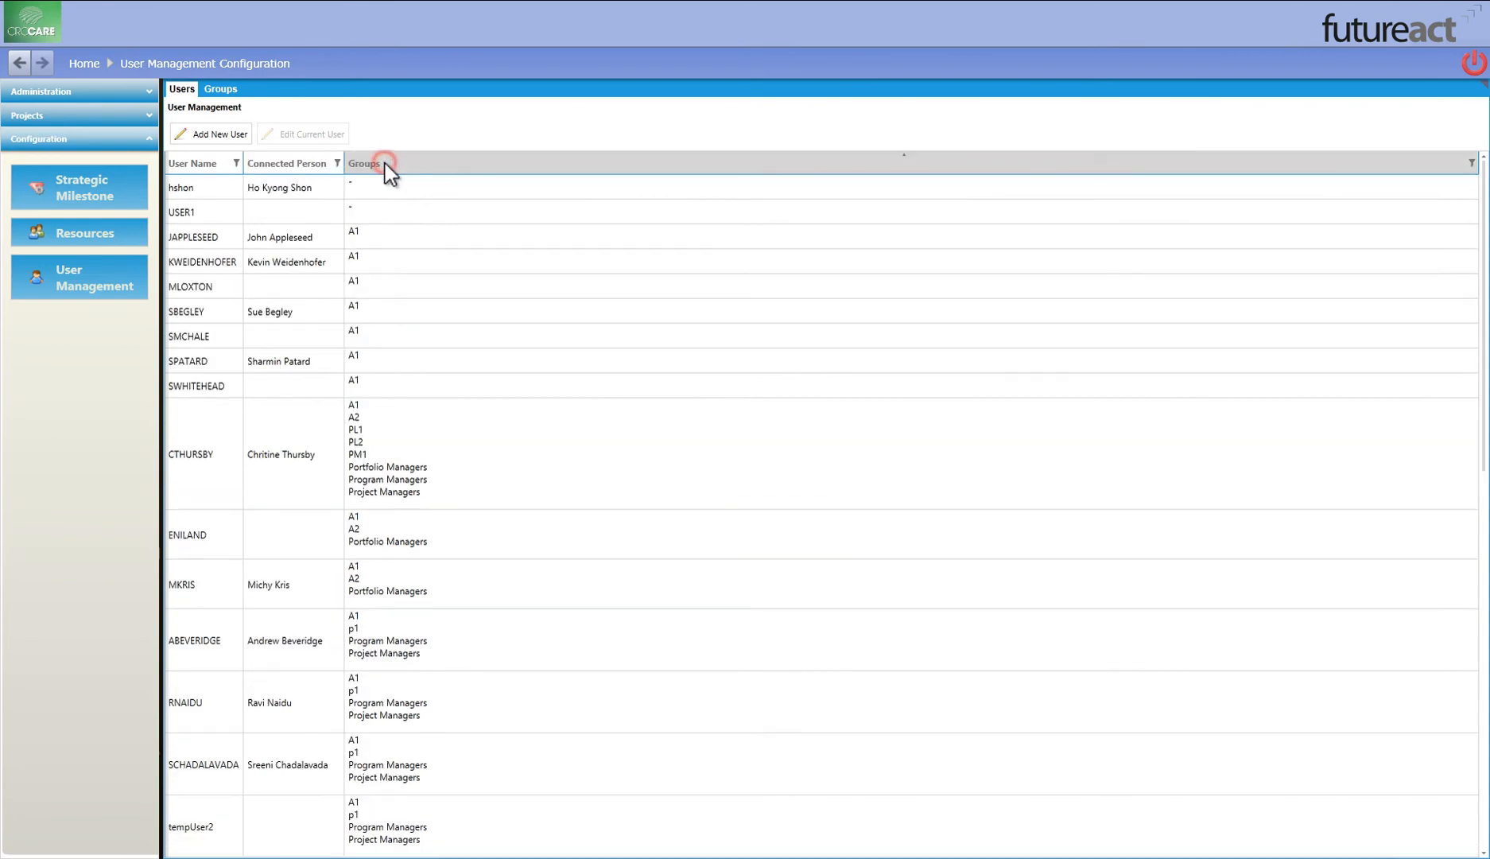
{"action": "left_click_drag", "start_coordinate": [240, 165], "coordinate": [253, 165]}
{"action": "left_click", "coordinate": [221, 164]}
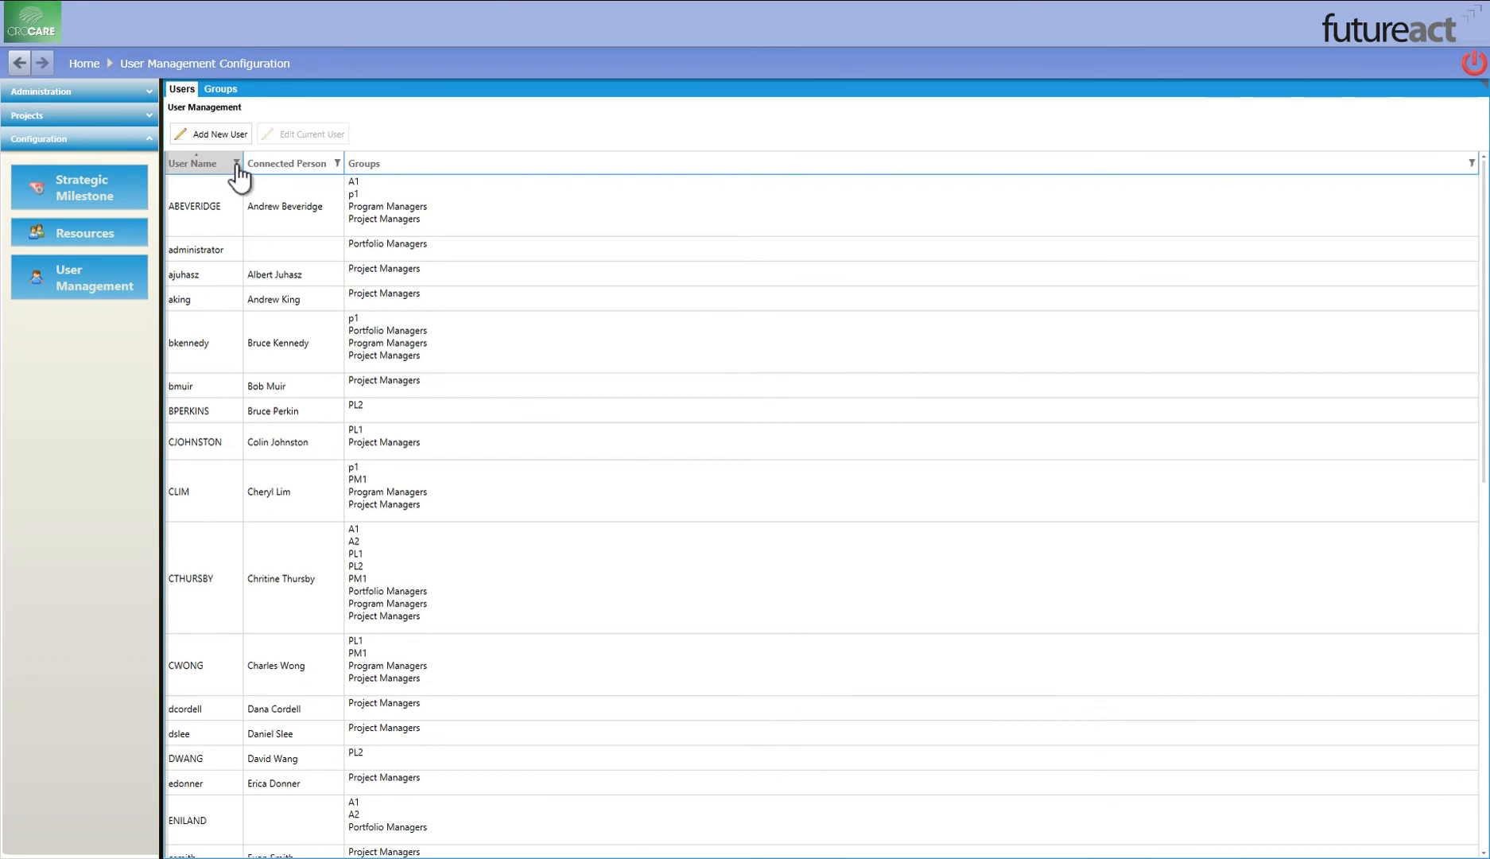
Filter the user names to those that contain "c" and toggle the filter's case matching.
{"action": "left_click", "coordinate": [236, 164]}
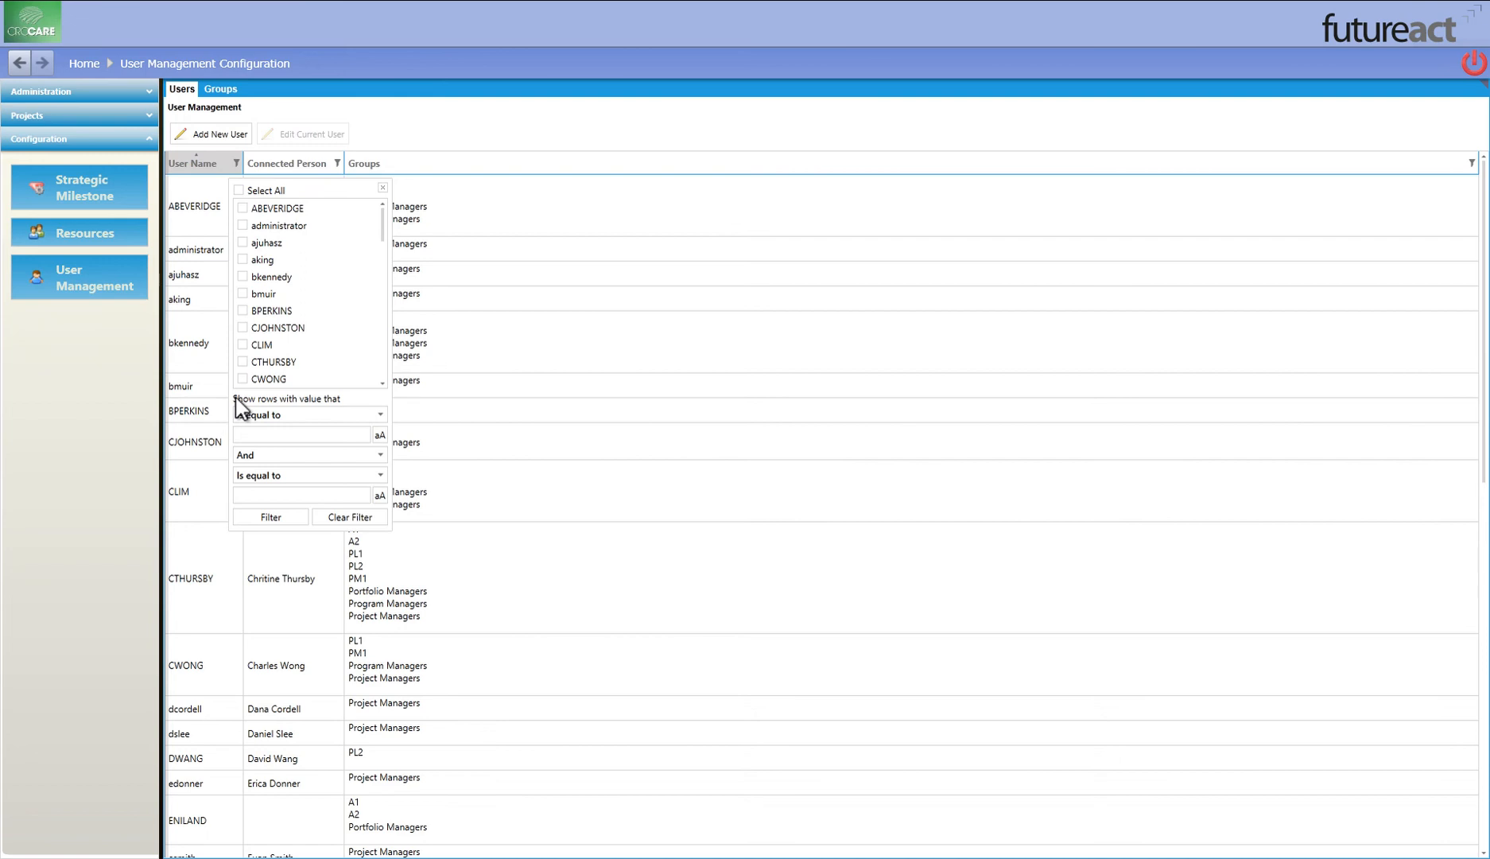
{"action": "left_click", "coordinate": [292, 416]}
{"action": "left_click", "coordinate": [270, 503]}
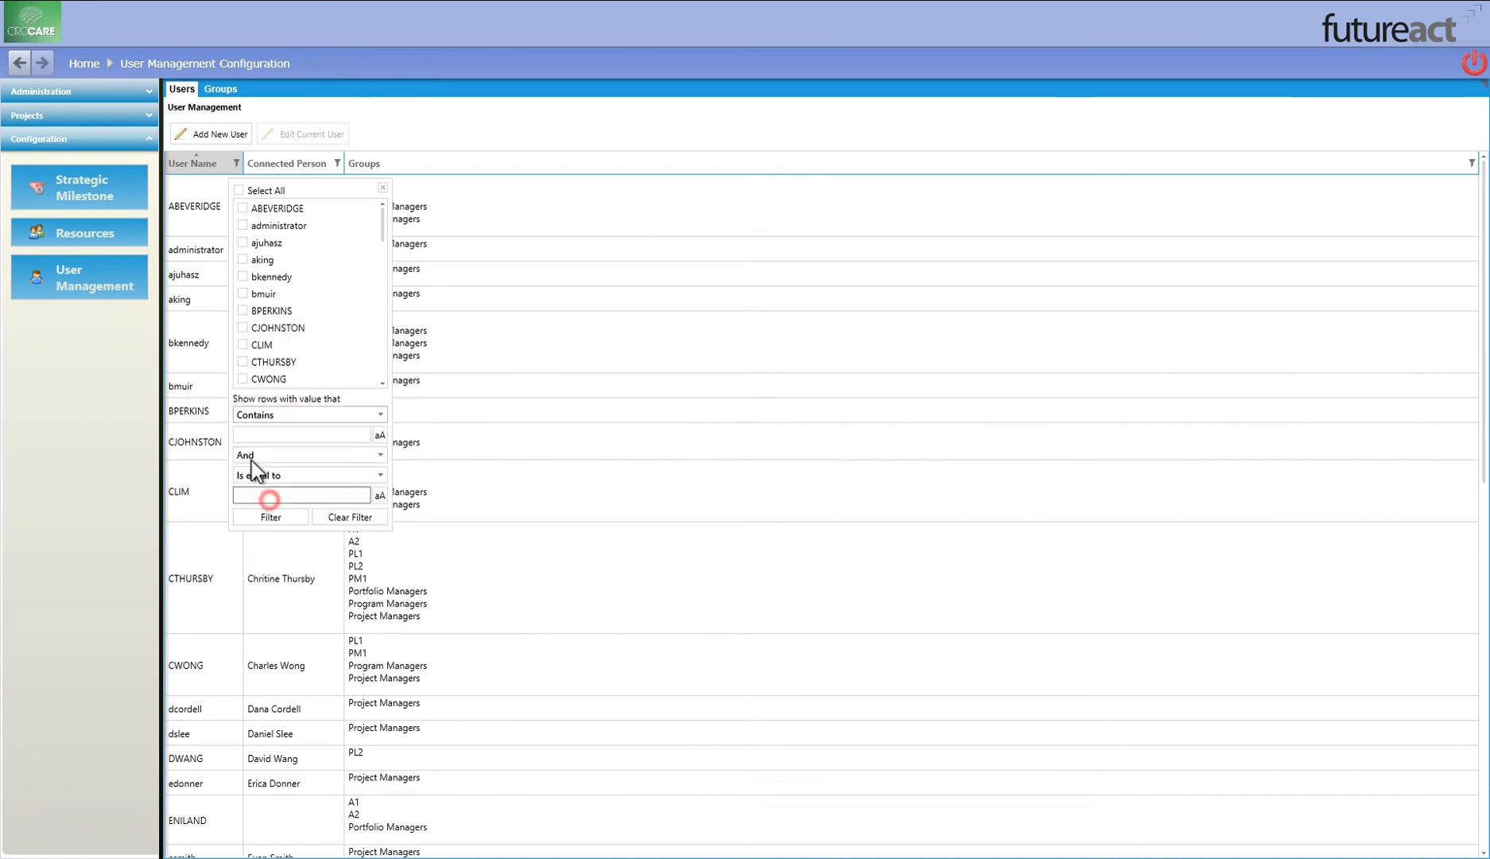
{"action": "left_click", "coordinate": [264, 434]}
{"action": "type", "text": "c"}
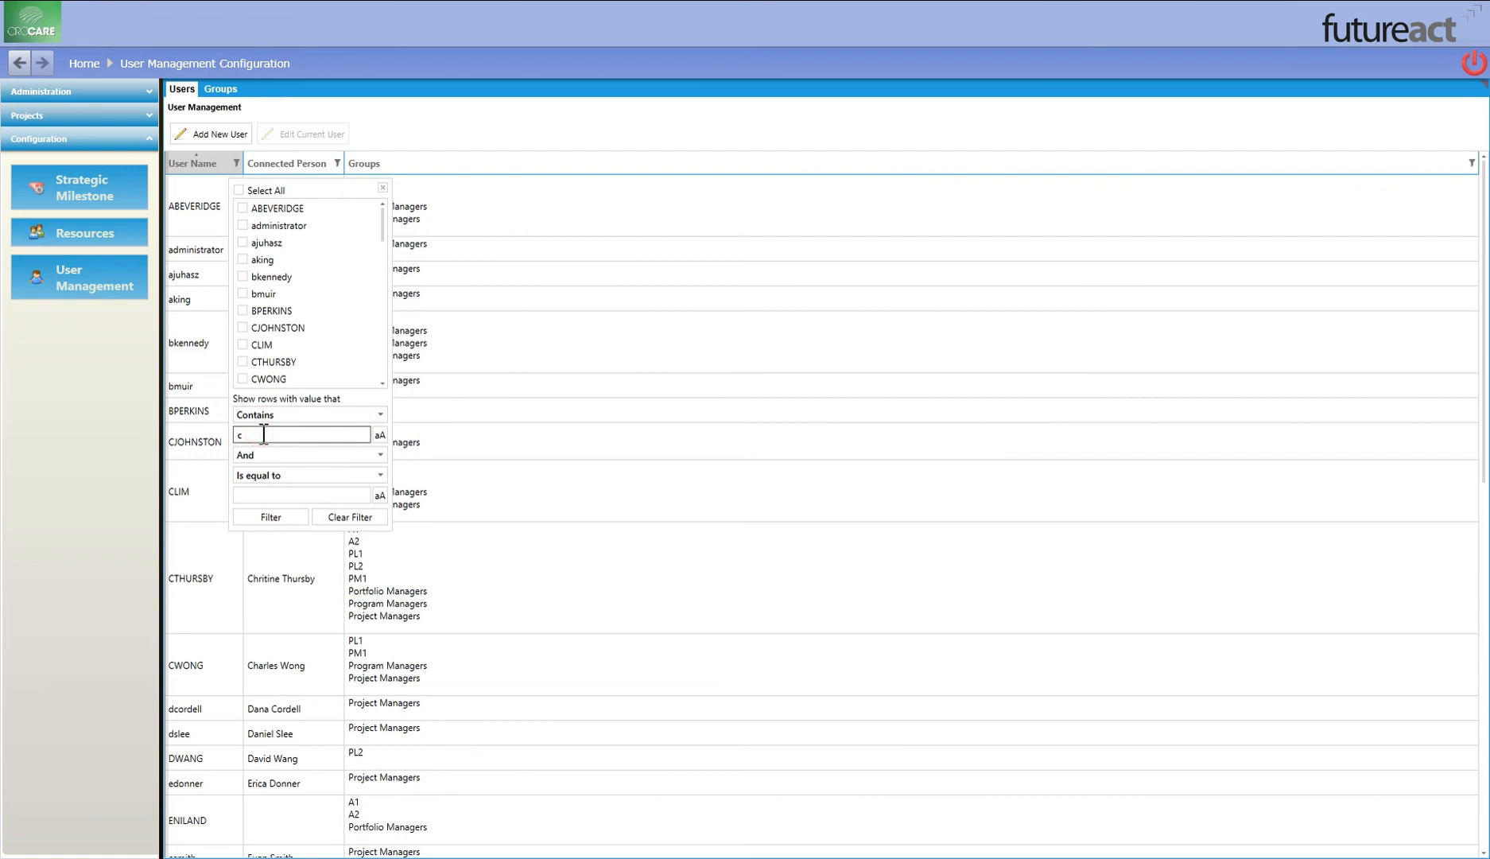
{"action": "key", "text": "Return"}
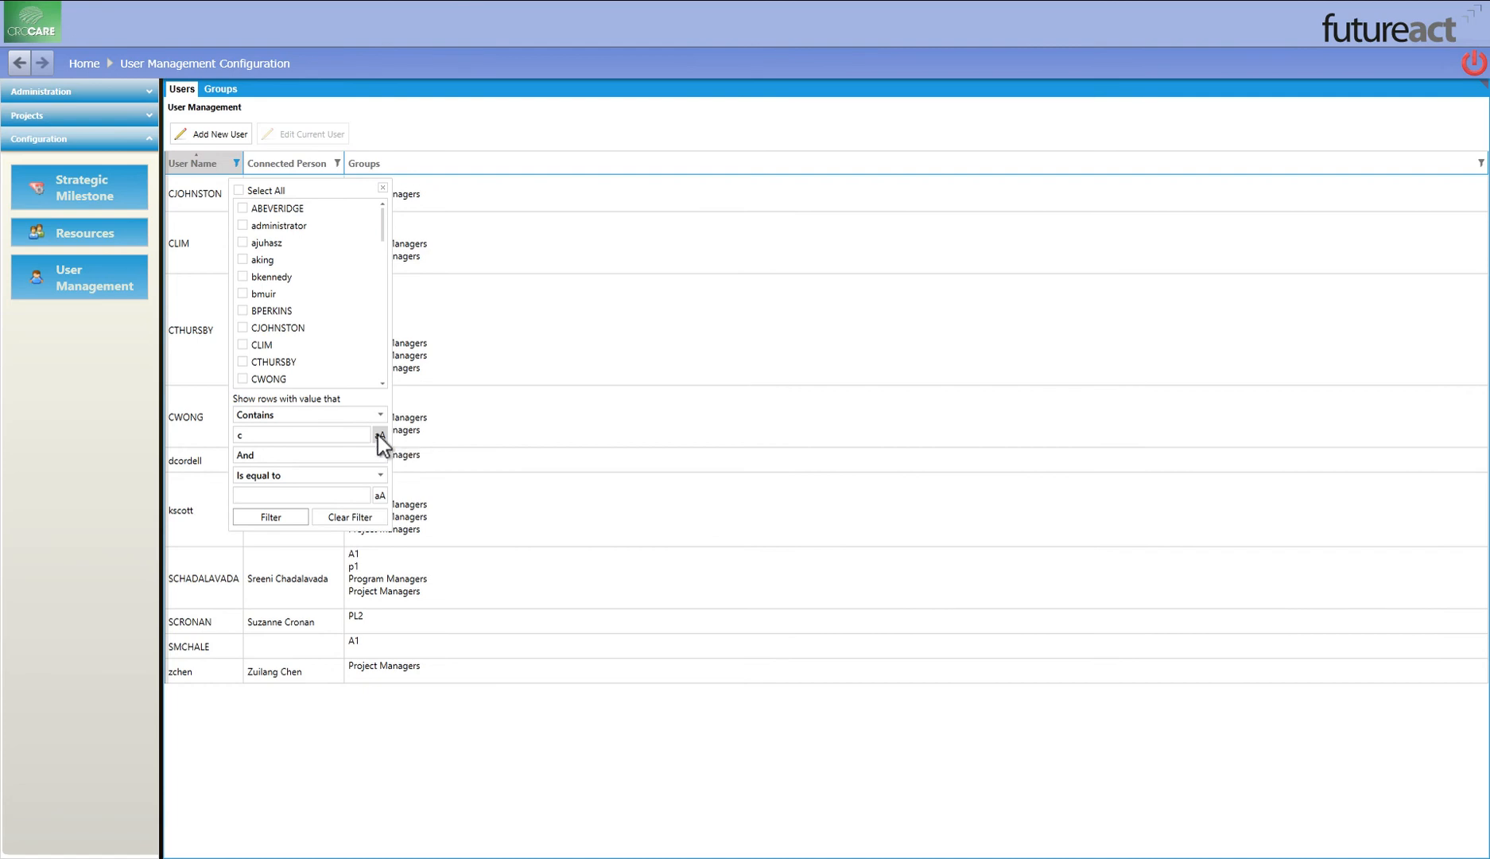
{"action": "left_click", "coordinate": [378, 435]}
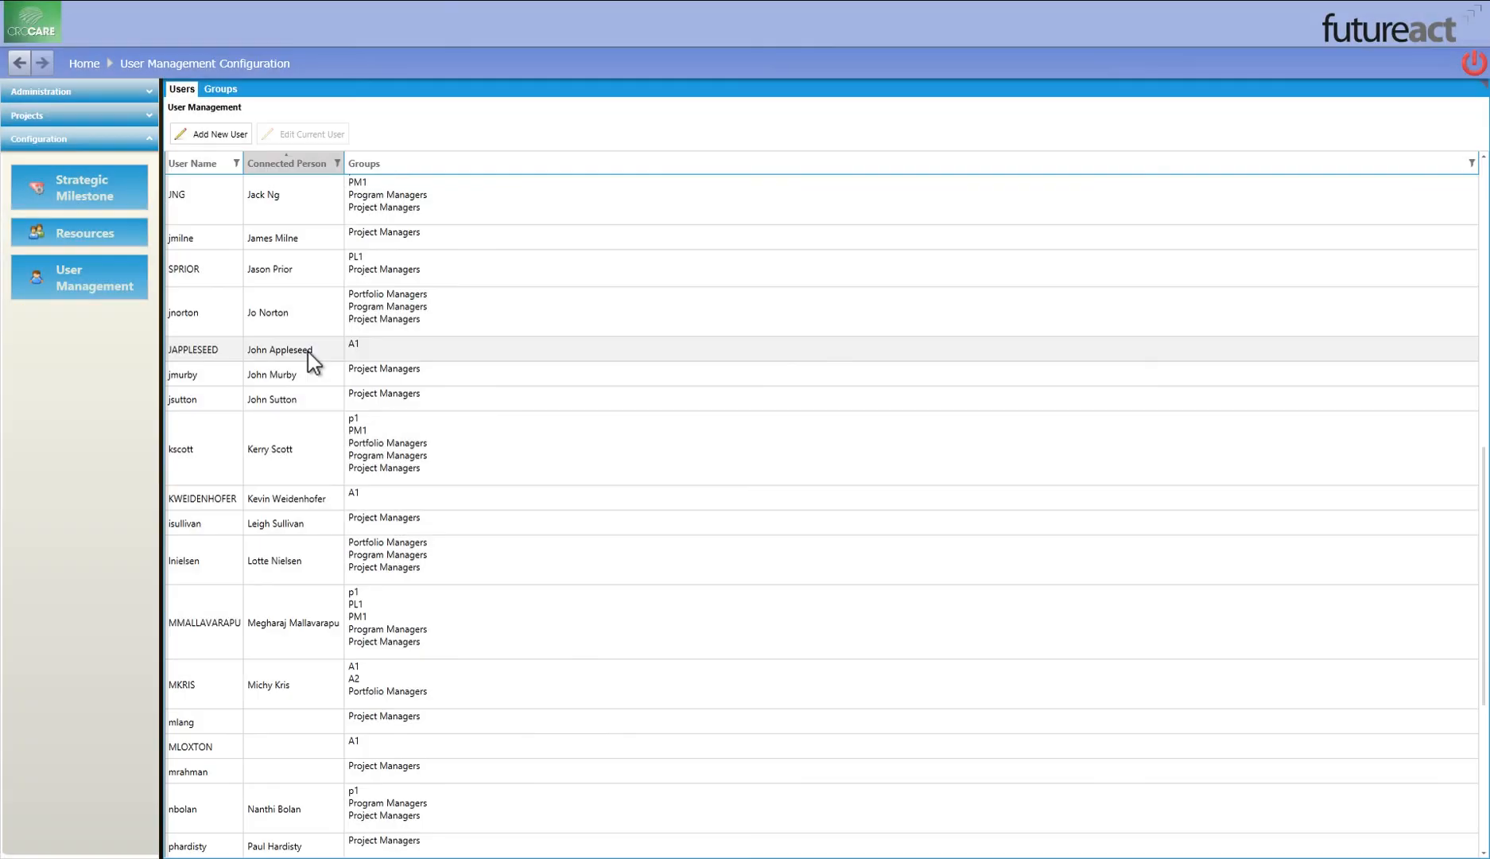
Edit the first visible user whose only group is A1, adding the Project Support Staff and Researcher project roles, and save the user details.
{"action": "left_click", "coordinate": [308, 352]}
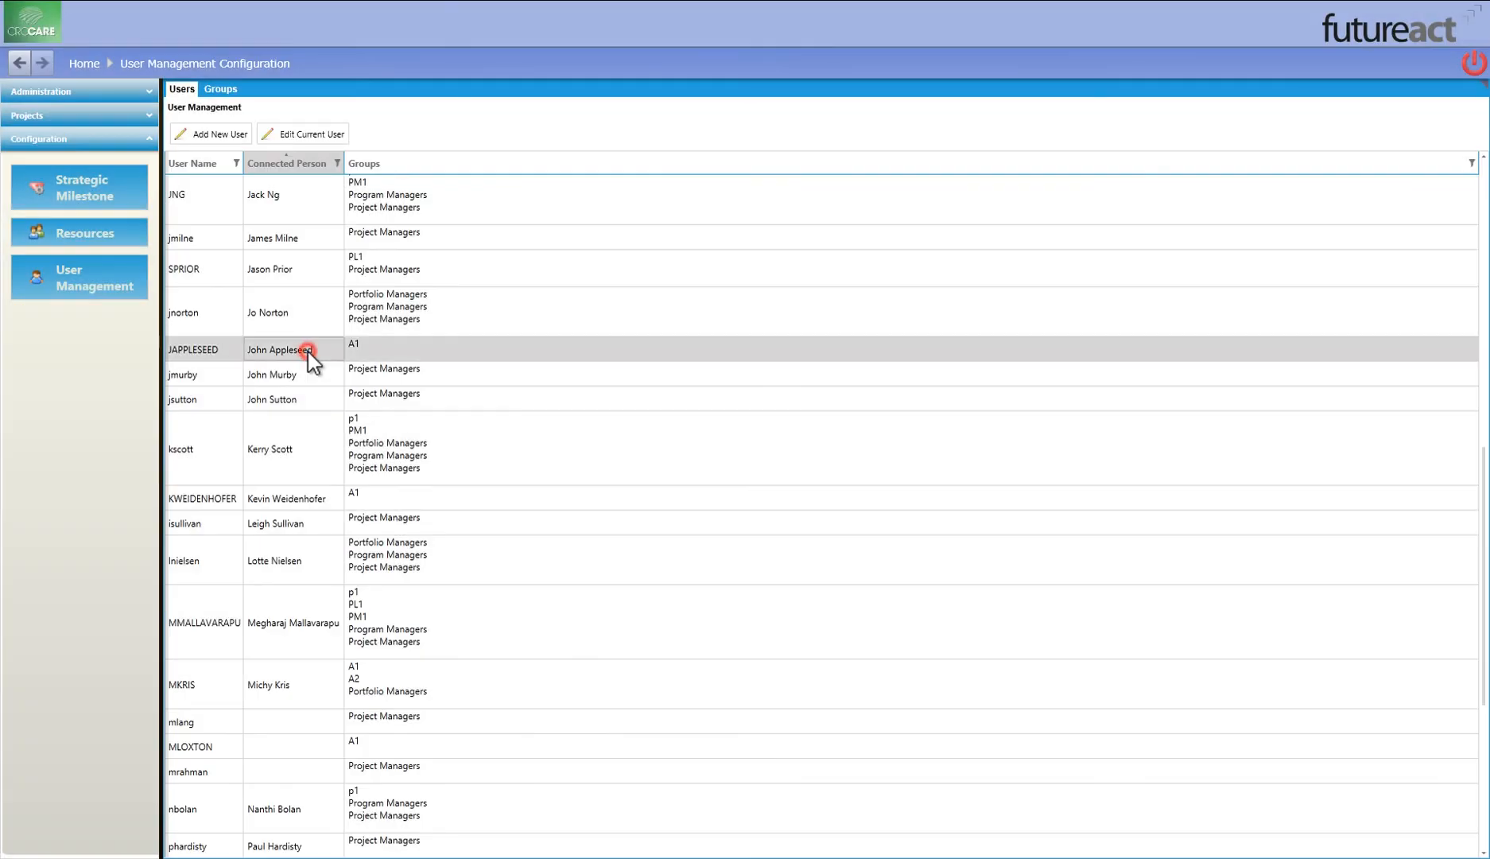
{"action": "left_click", "coordinate": [336, 133]}
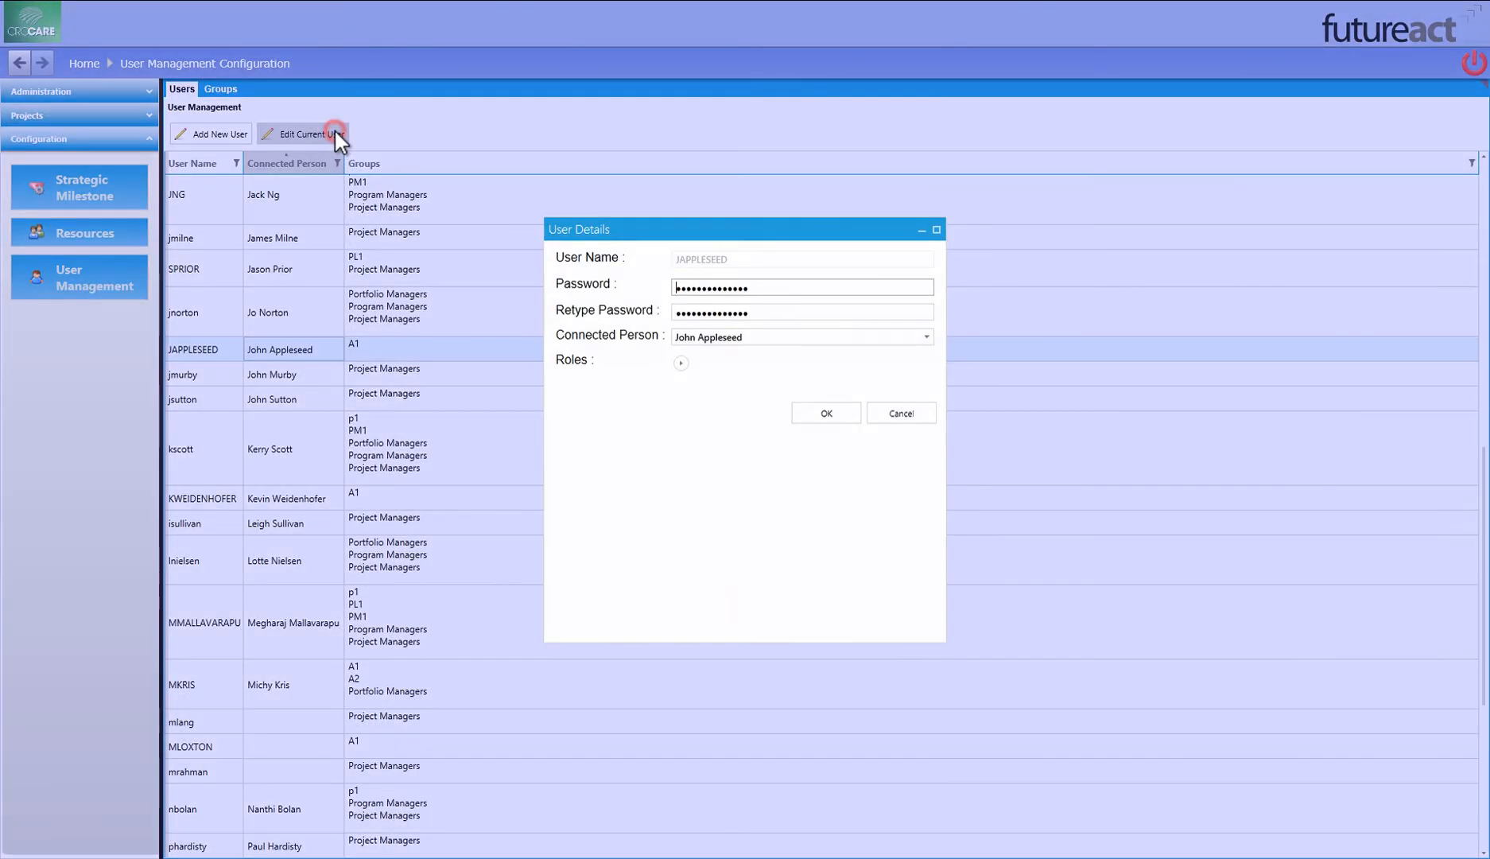
{"action": "left_click", "coordinate": [681, 364]}
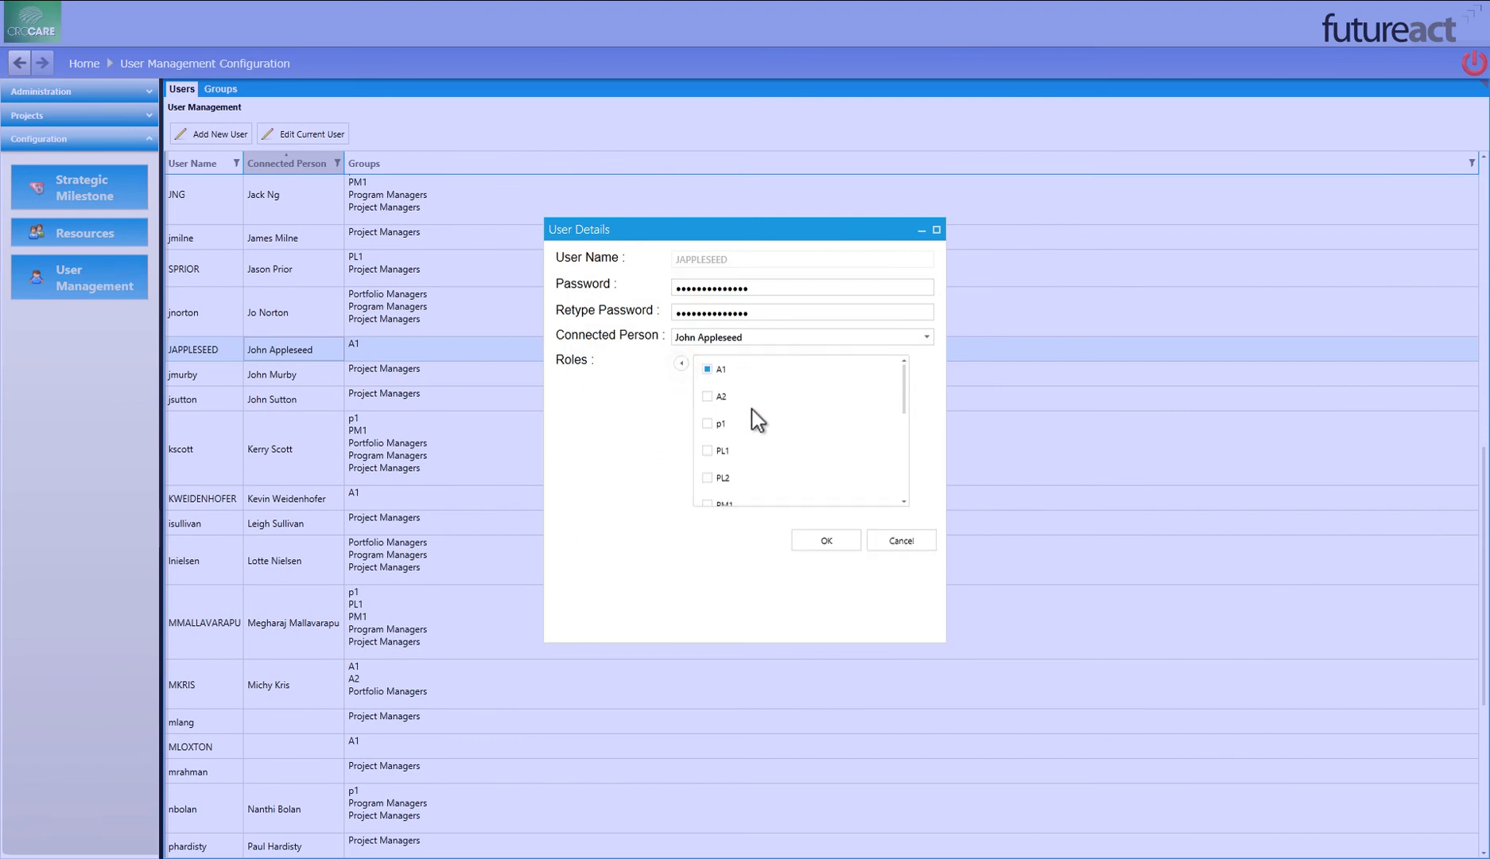
{"action": "scroll", "coordinate": [801, 394], "scroll_direction": "down", "scroll_amount": 10}
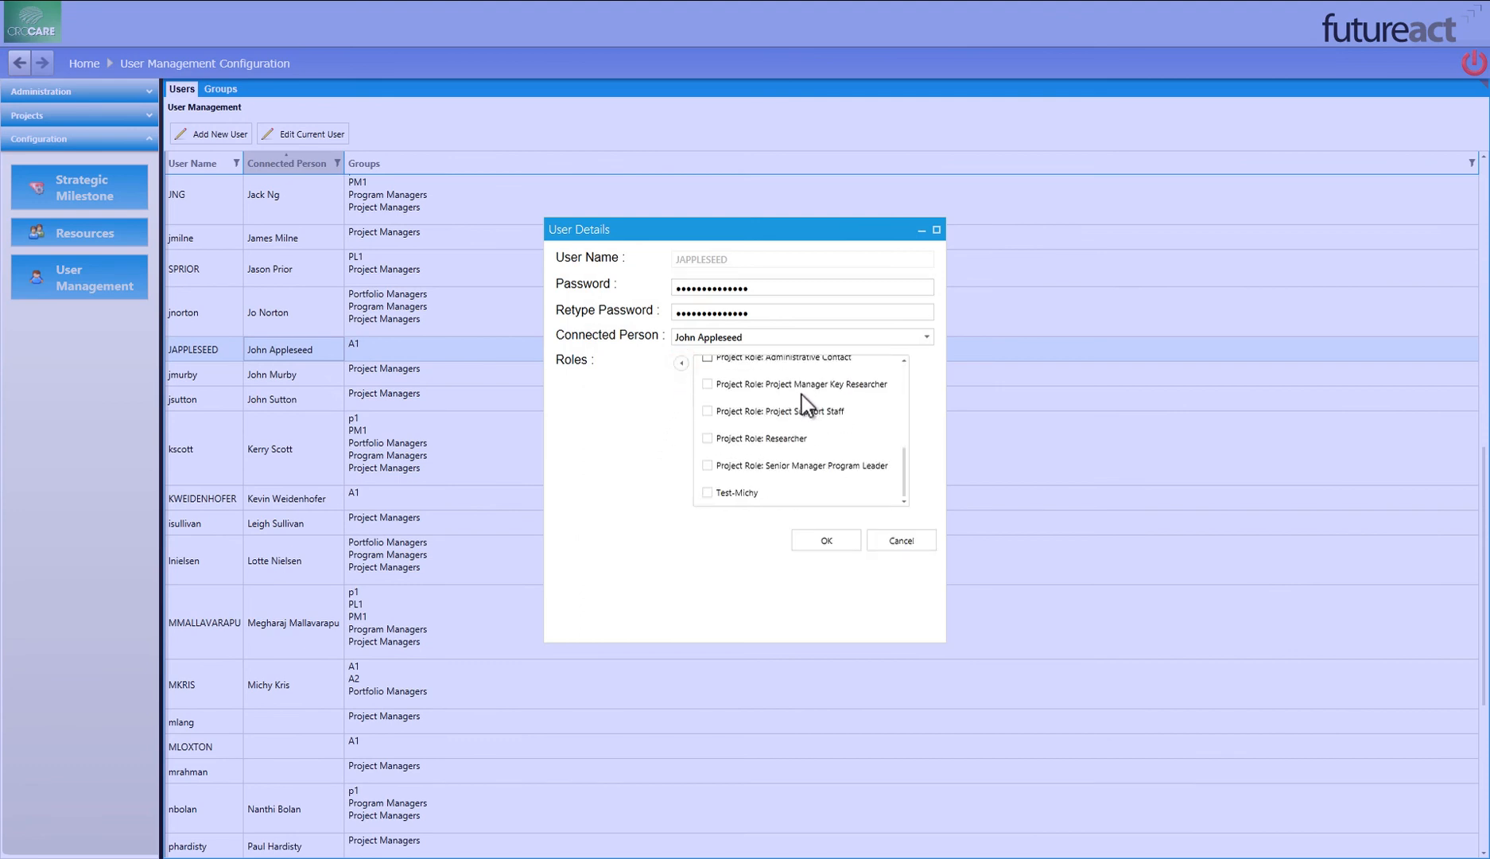
{"action": "scroll", "coordinate": [793, 426], "scroll_direction": "up", "scroll_amount": 10}
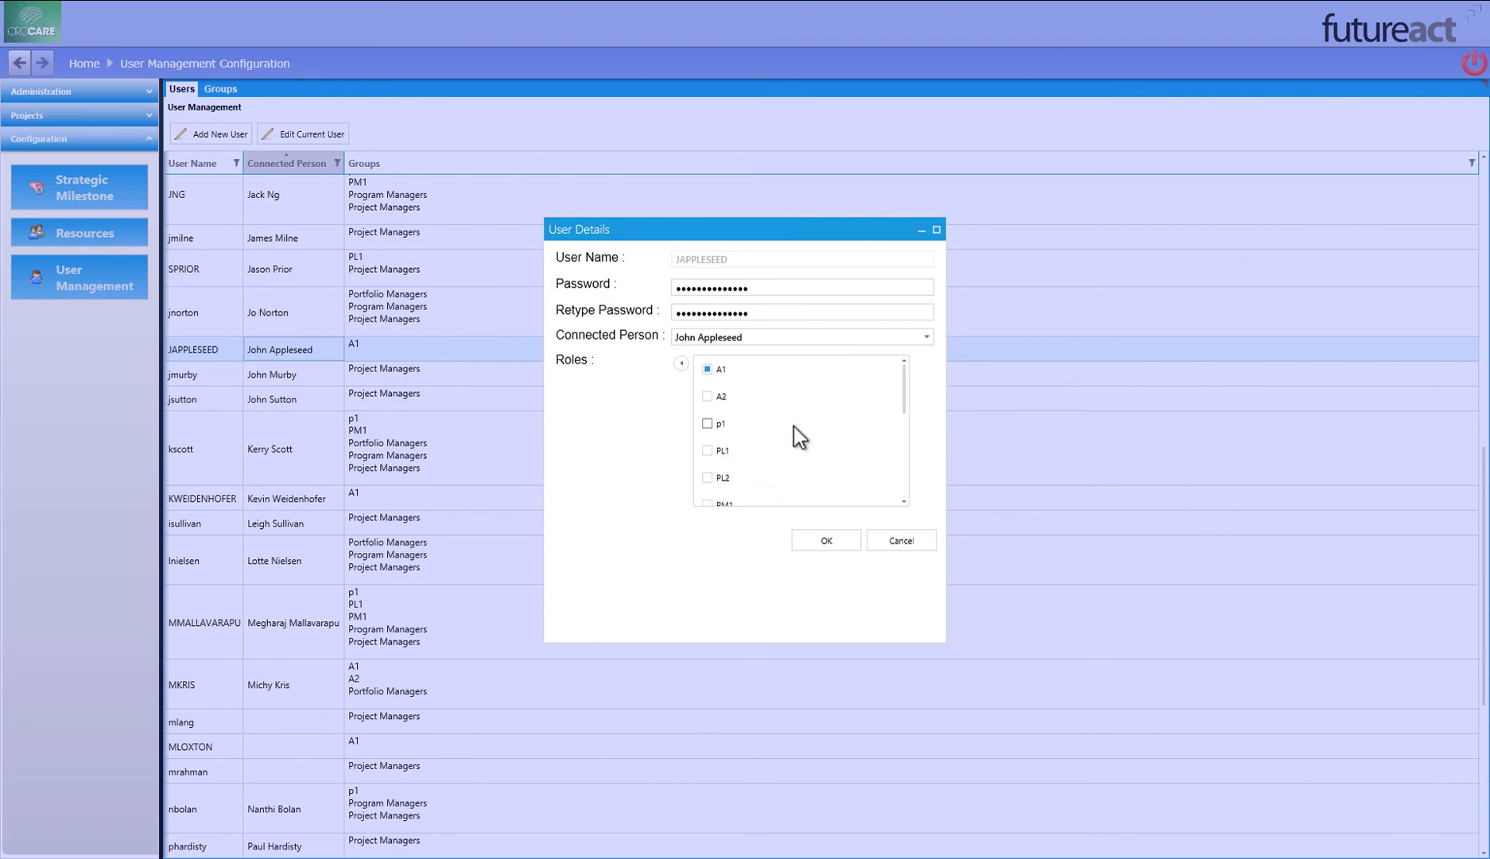
{"action": "scroll", "coordinate": [793, 426], "scroll_direction": "down", "scroll_amount": 8}
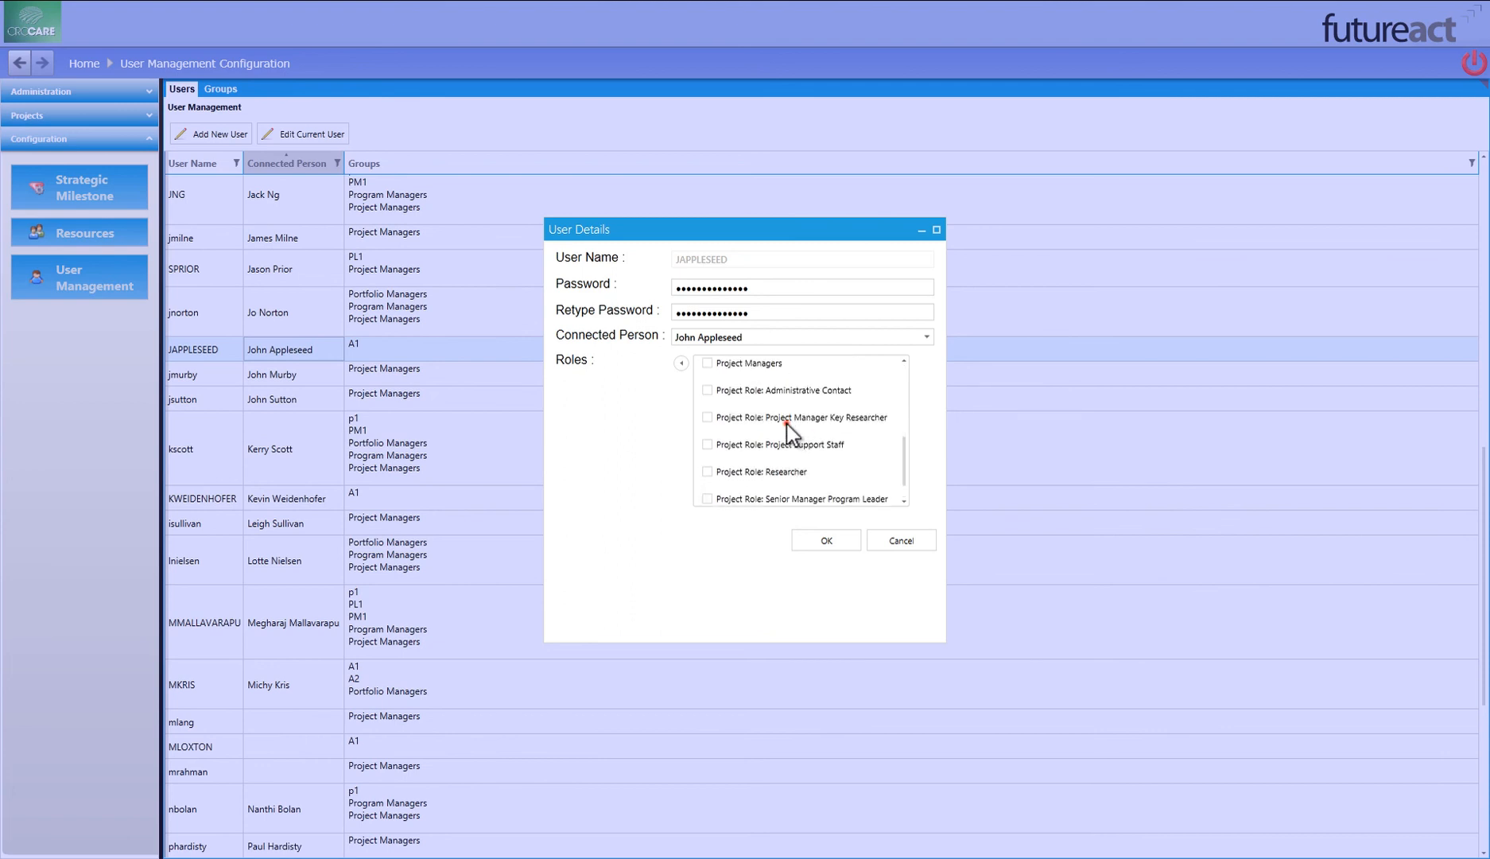
{"action": "left_click", "coordinate": [768, 444]}
{"action": "left_click", "coordinate": [754, 473]}
{"action": "left_click", "coordinate": [826, 540]}
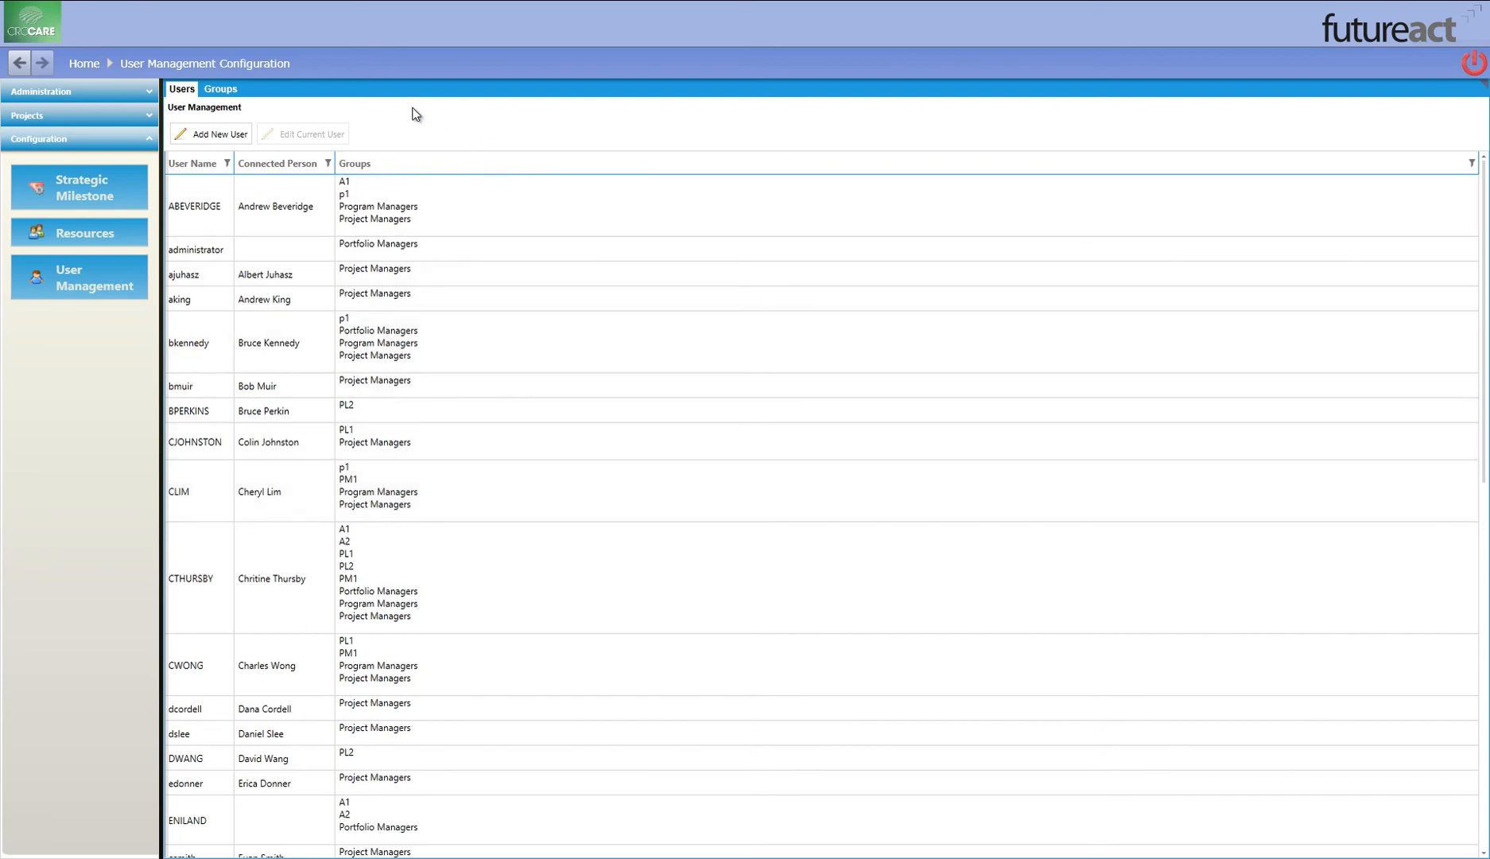
Rename group A1 as "Anti 1 Group", accept the security data reload, and return to the user list.
{"action": "left_click", "coordinate": [233, 93]}
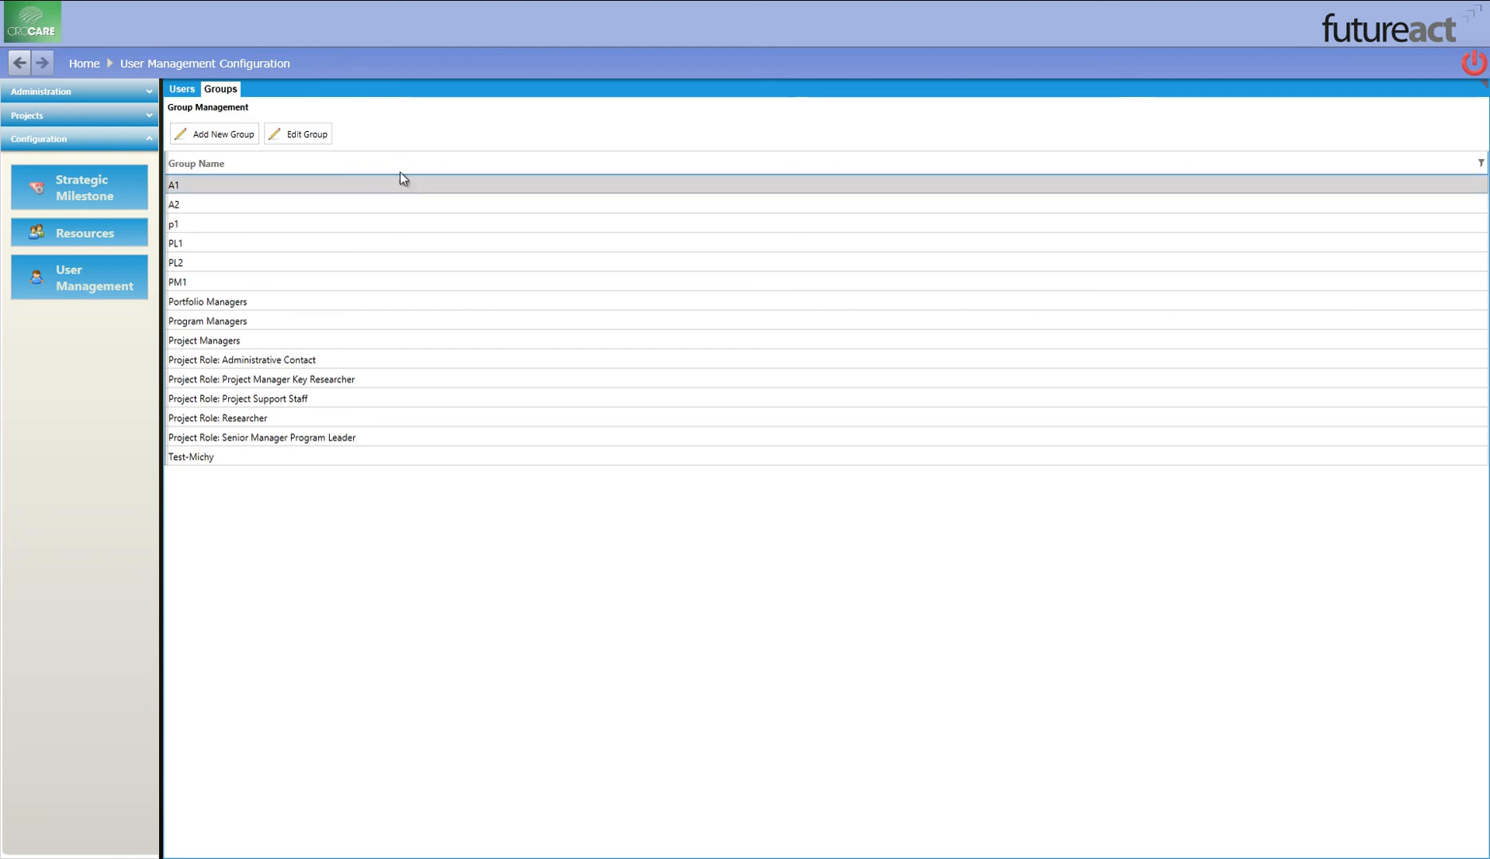
{"action": "left_click", "coordinate": [320, 133]}
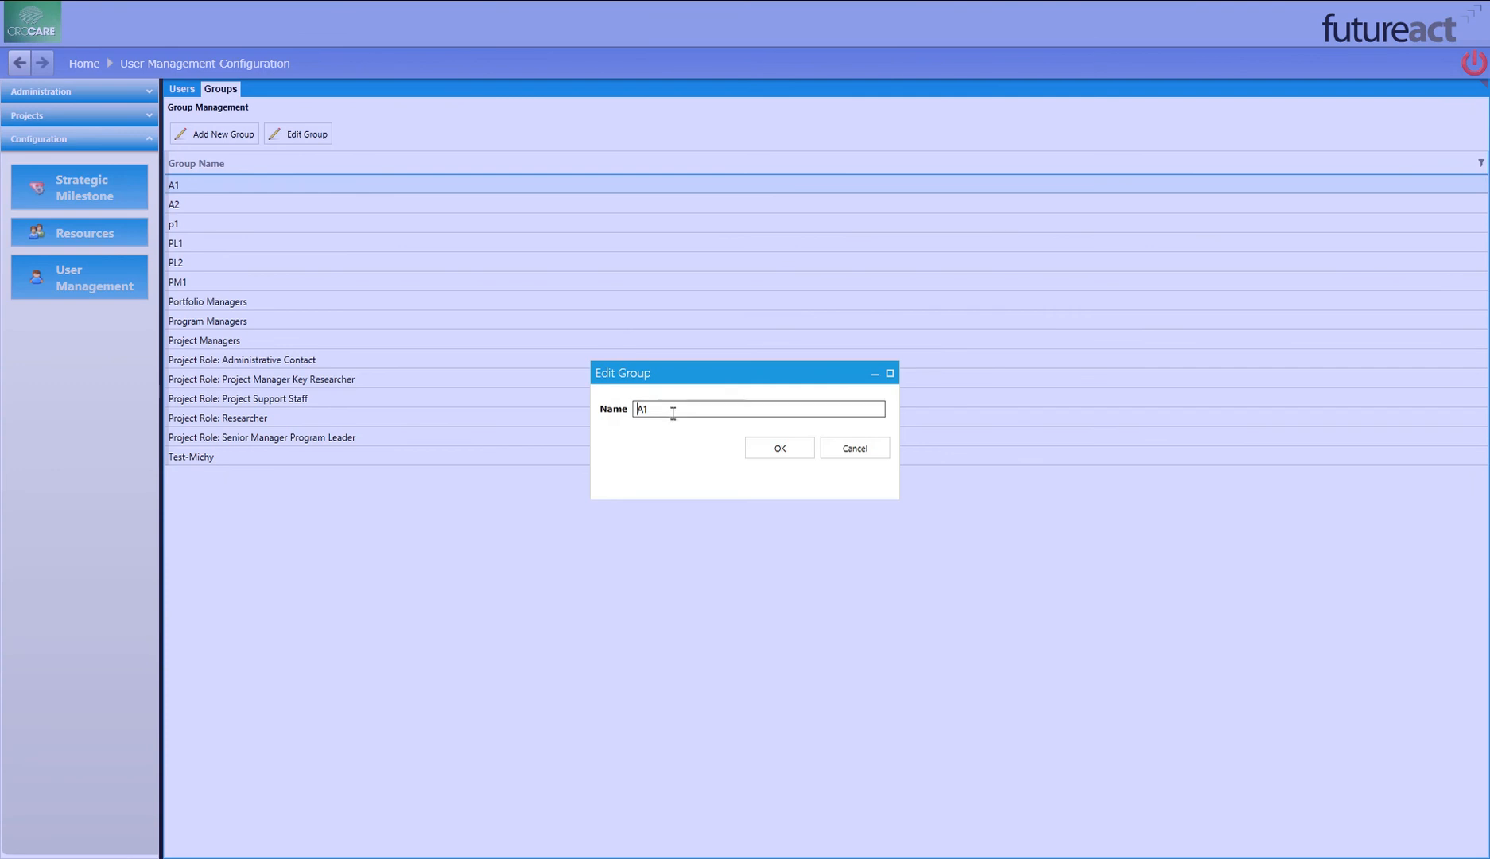
{"action": "key", "text": "ctrl+a"}
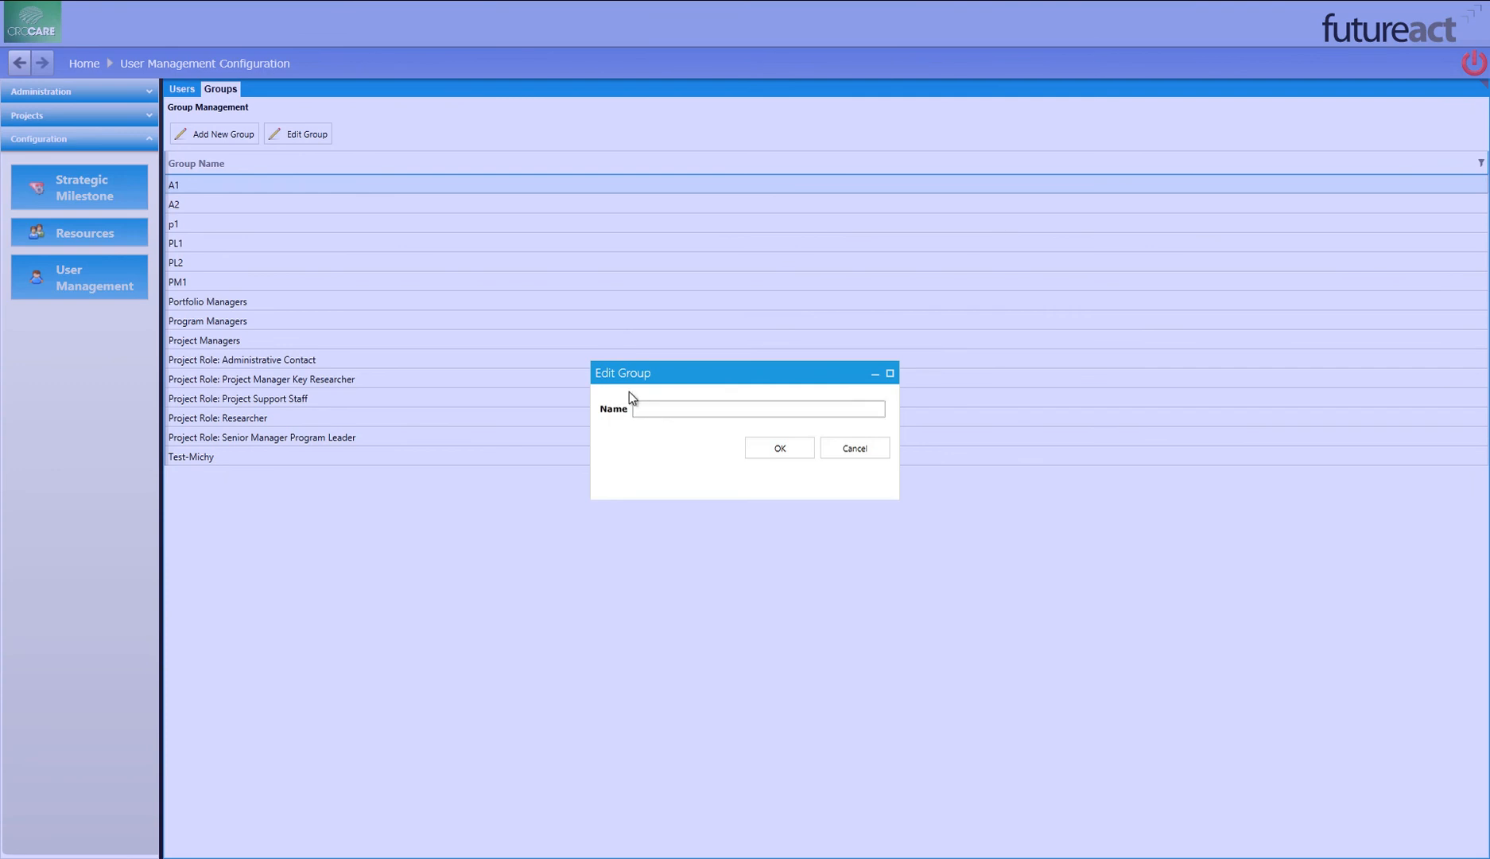
{"action": "type", "text": "Anti 1 Group"}
{"action": "left_click", "coordinate": [760, 448]}
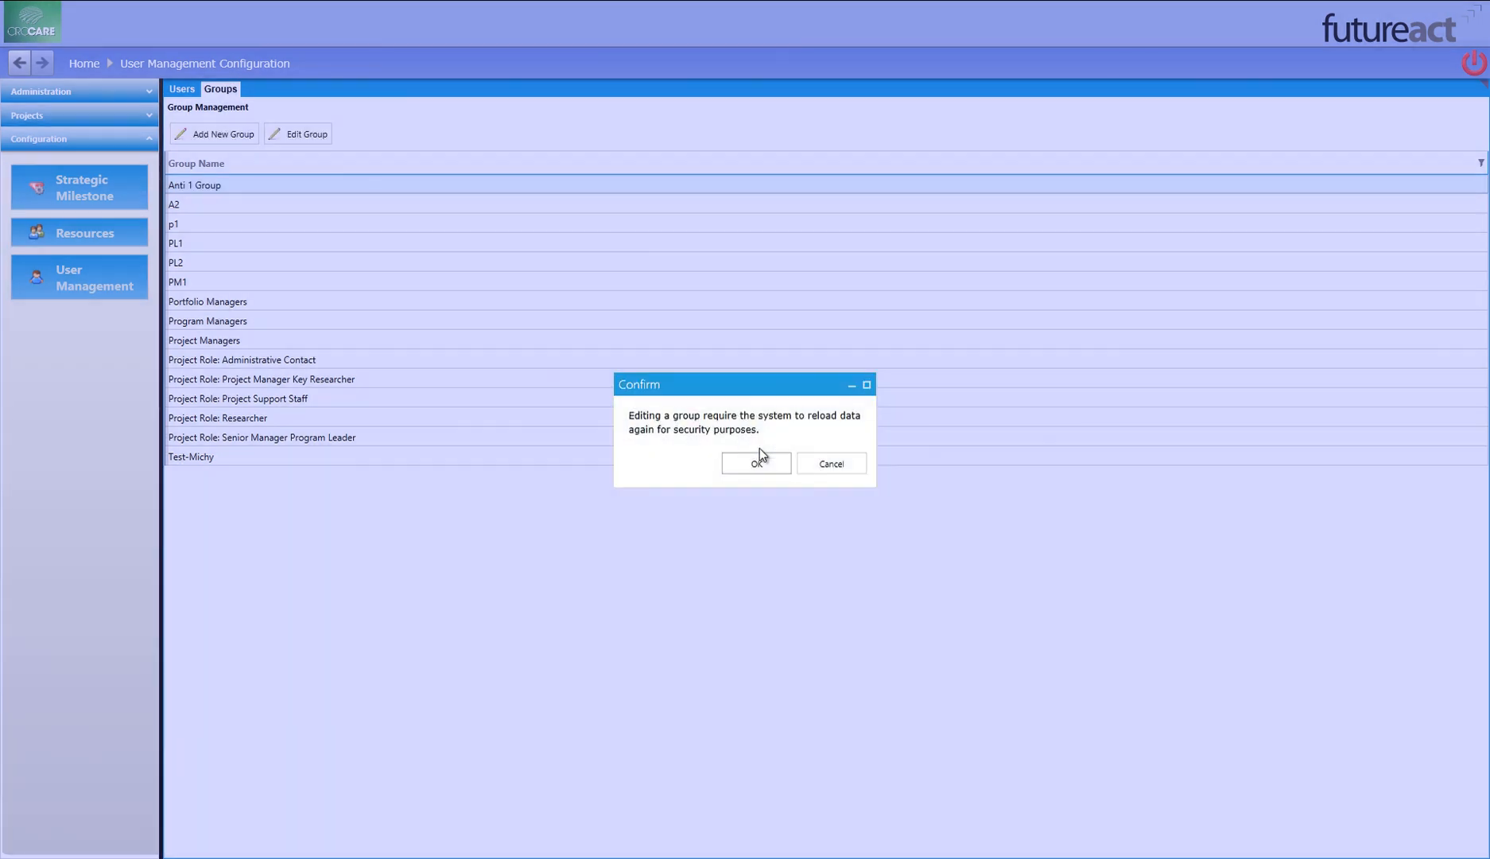
{"action": "left_click", "coordinate": [755, 466]}
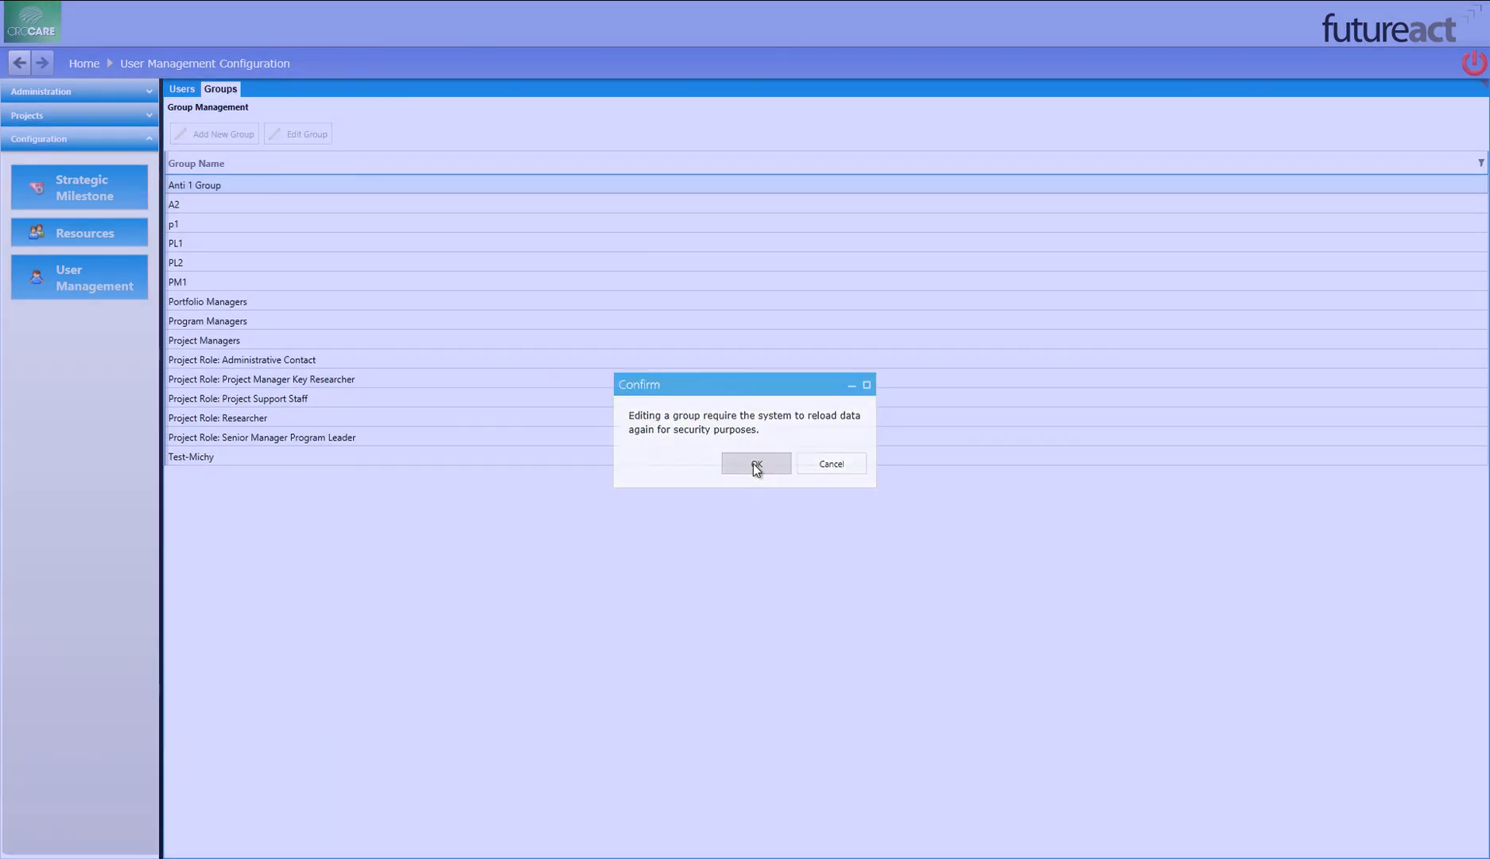
{"action": "left_click", "coordinate": [187, 92]}
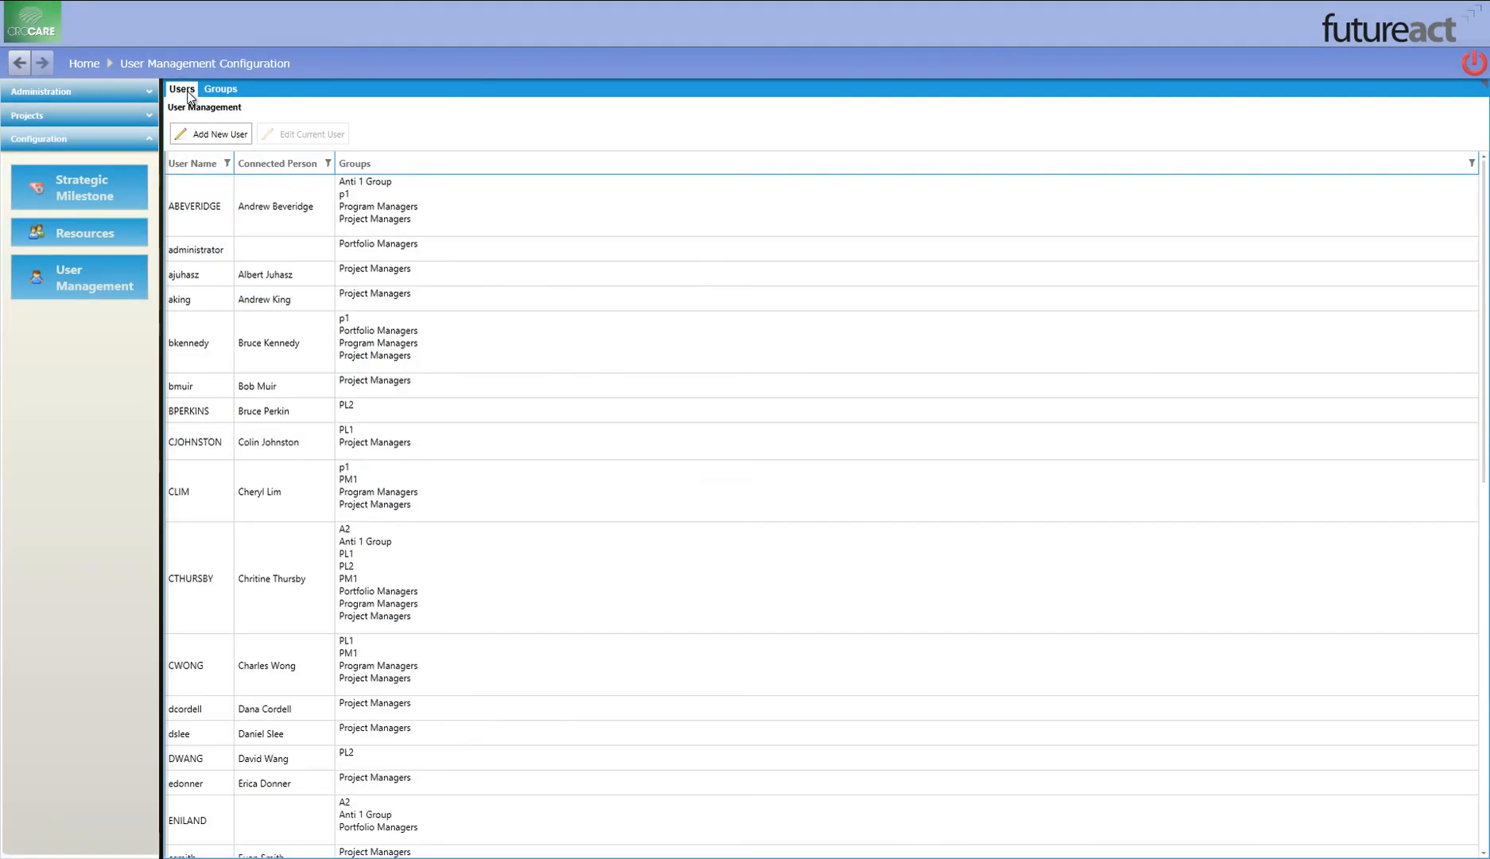